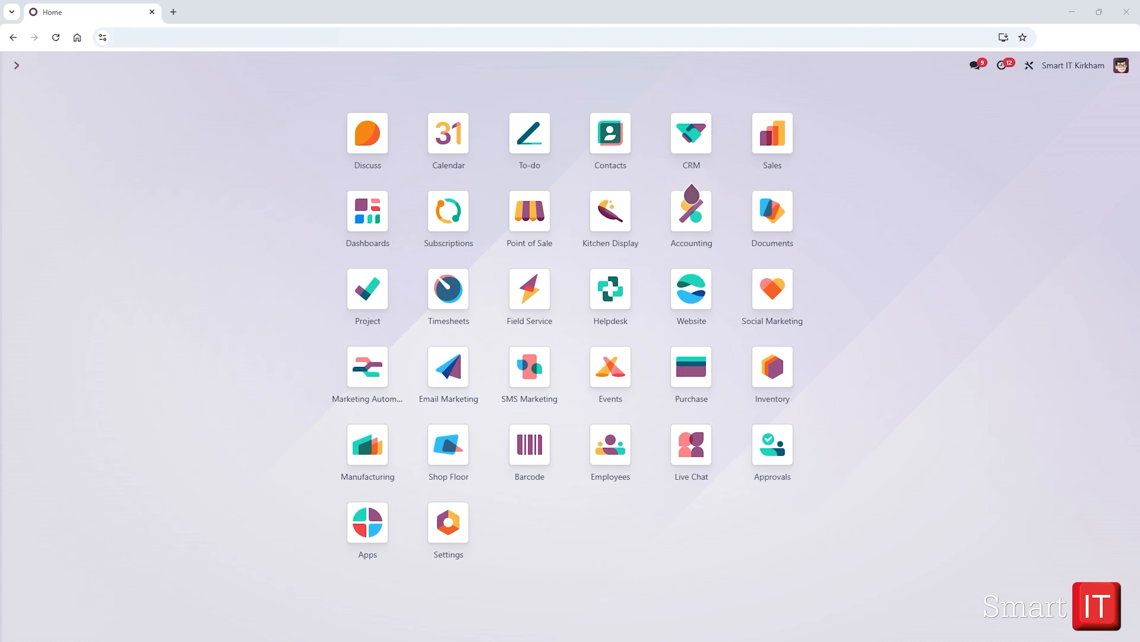
- Open the accounting chart of accounts, filter it to codes starting with 2, and show all accounts again
{"action": "left_click", "coordinate": [679, 212]}
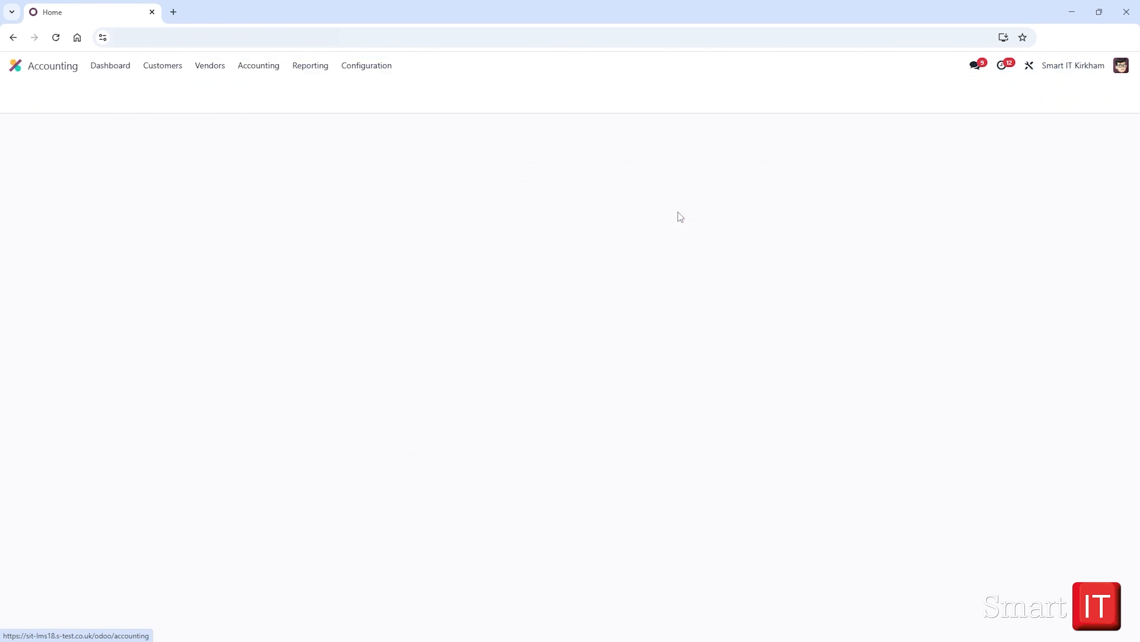
{"action": "left_click", "coordinate": [377, 66]}
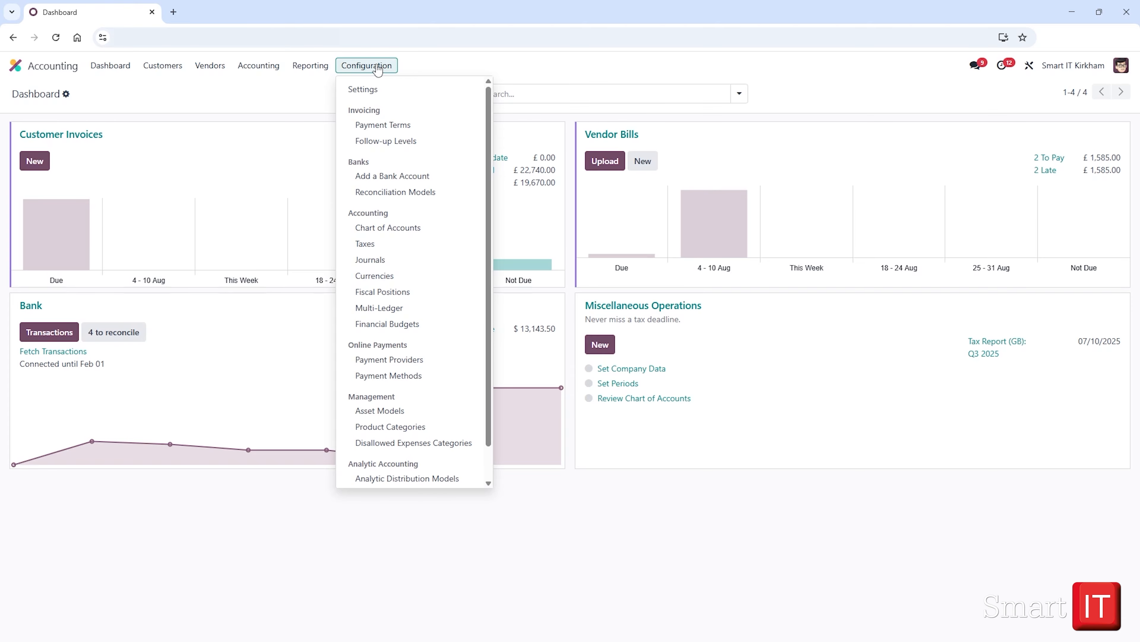
{"action": "left_click", "coordinate": [402, 229]}
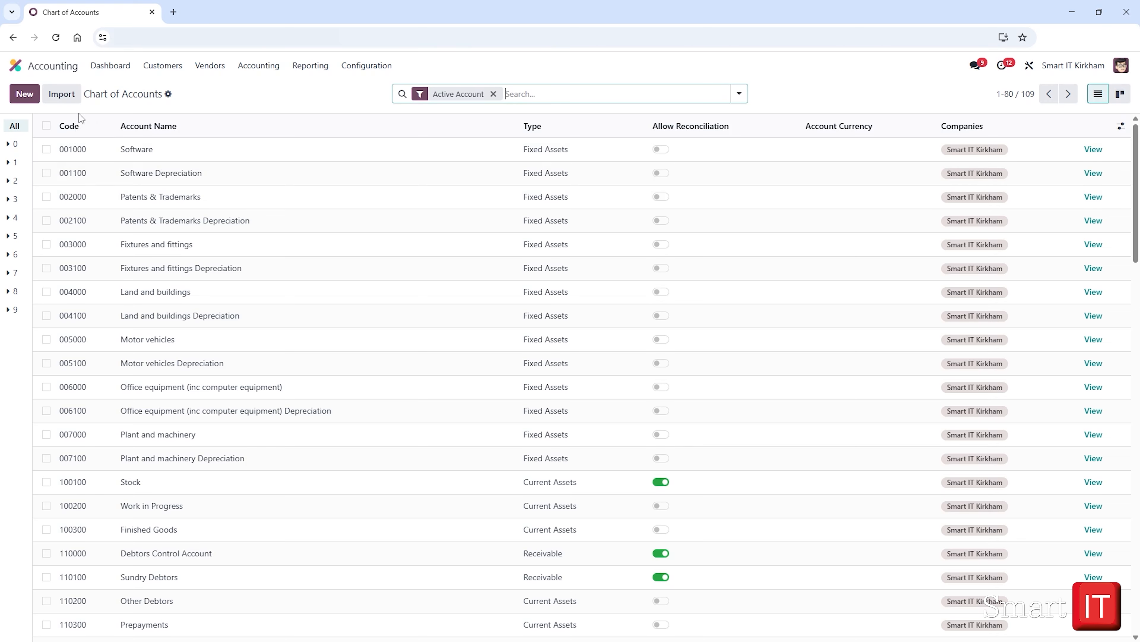
{"action": "left_click", "coordinate": [15, 181]}
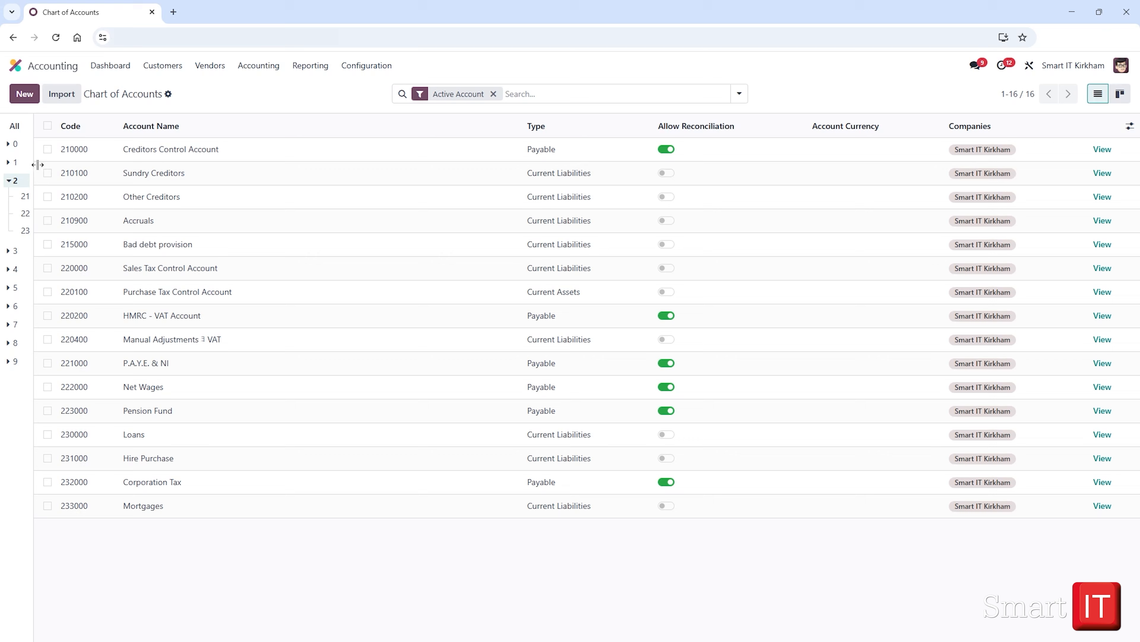
{"action": "left_click", "coordinate": [14, 127]}
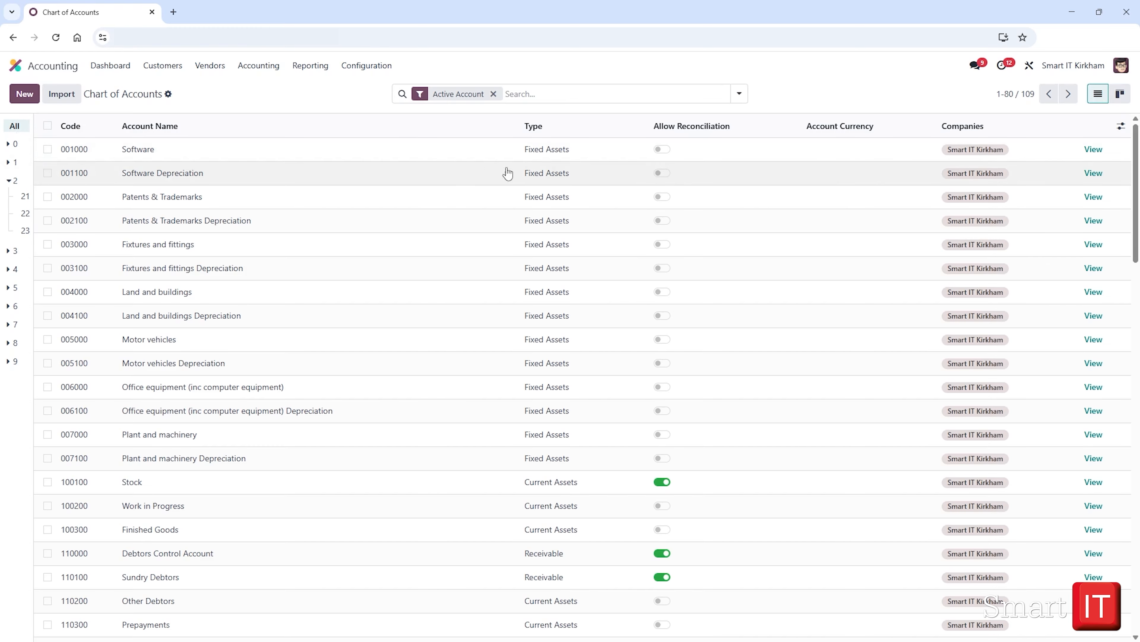
- Open the Patents & Trademarks account and examine its available account types, default taxes and tags
{"action": "left_click", "coordinate": [1094, 198]}
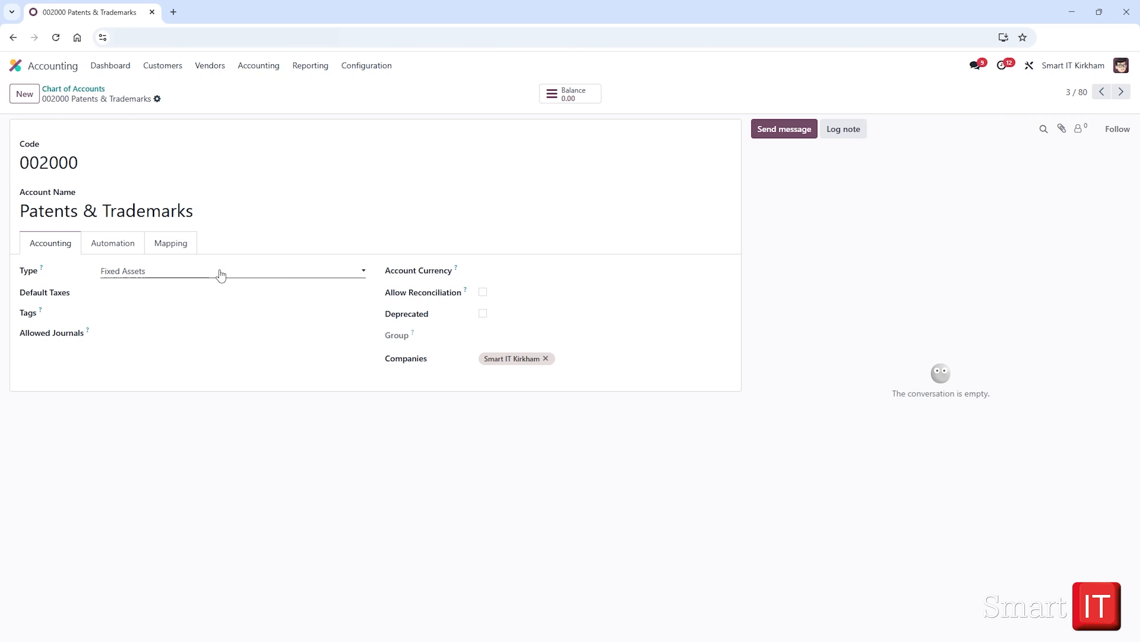
{"action": "left_click", "coordinate": [220, 274]}
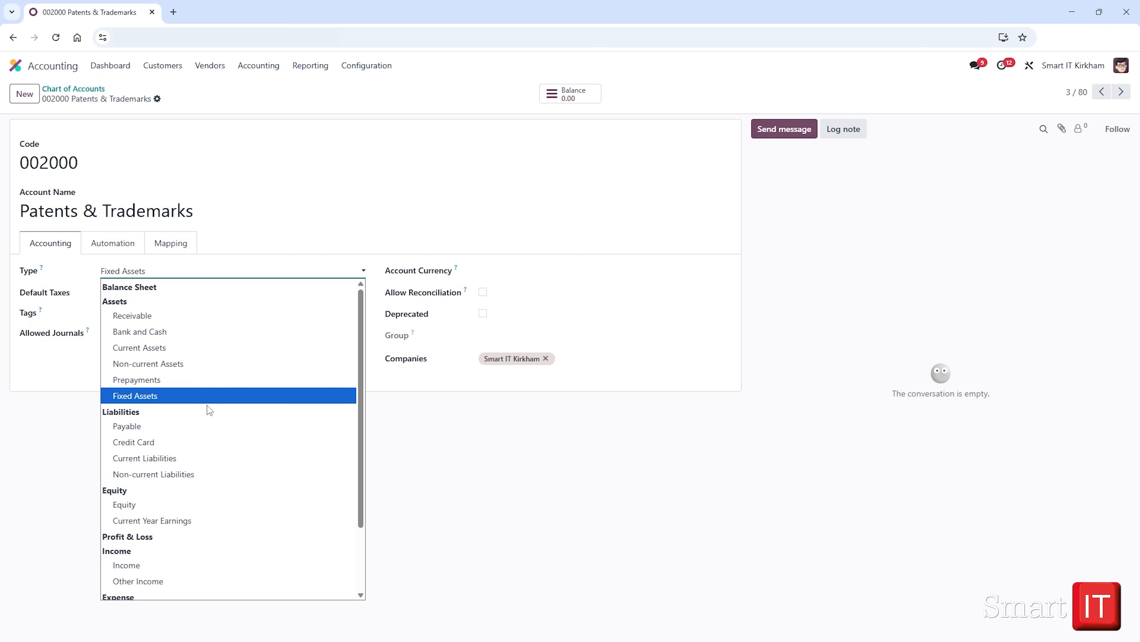
{"action": "scroll", "coordinate": [206, 407], "scroll_direction": "down", "scroll_amount": 3}
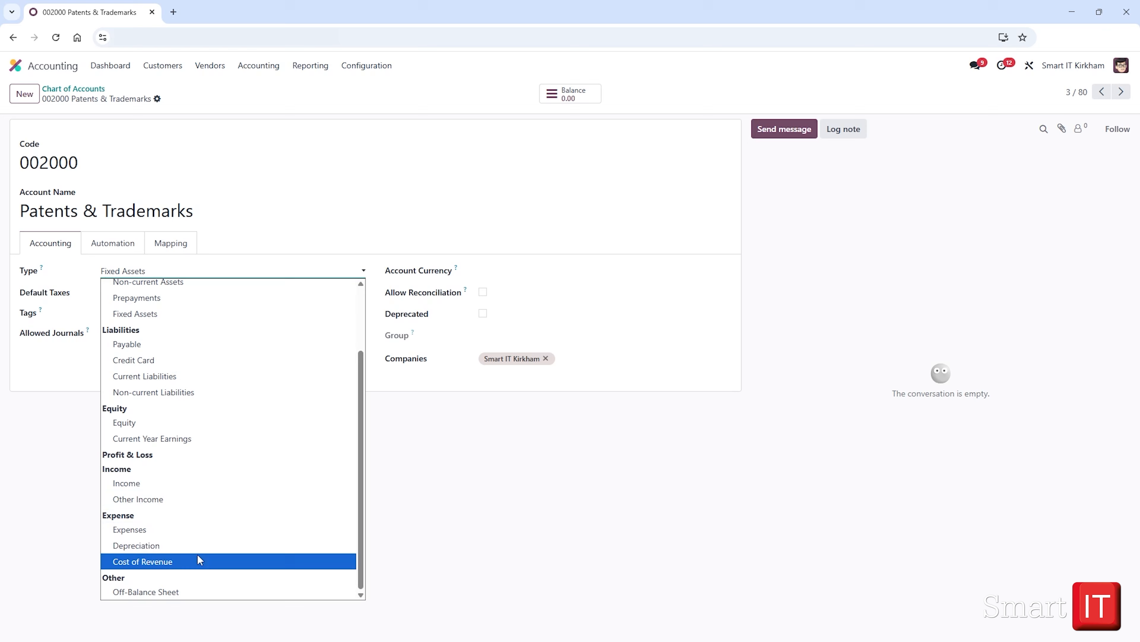
{"action": "left_click", "coordinate": [226, 269]}
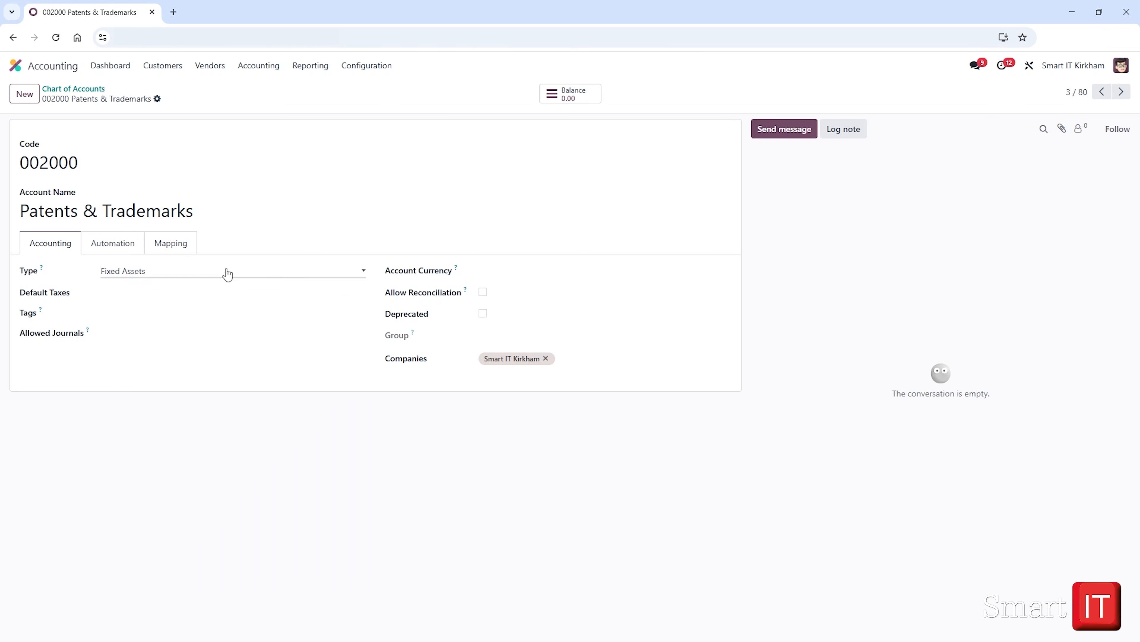
{"action": "left_click", "coordinate": [217, 291]}
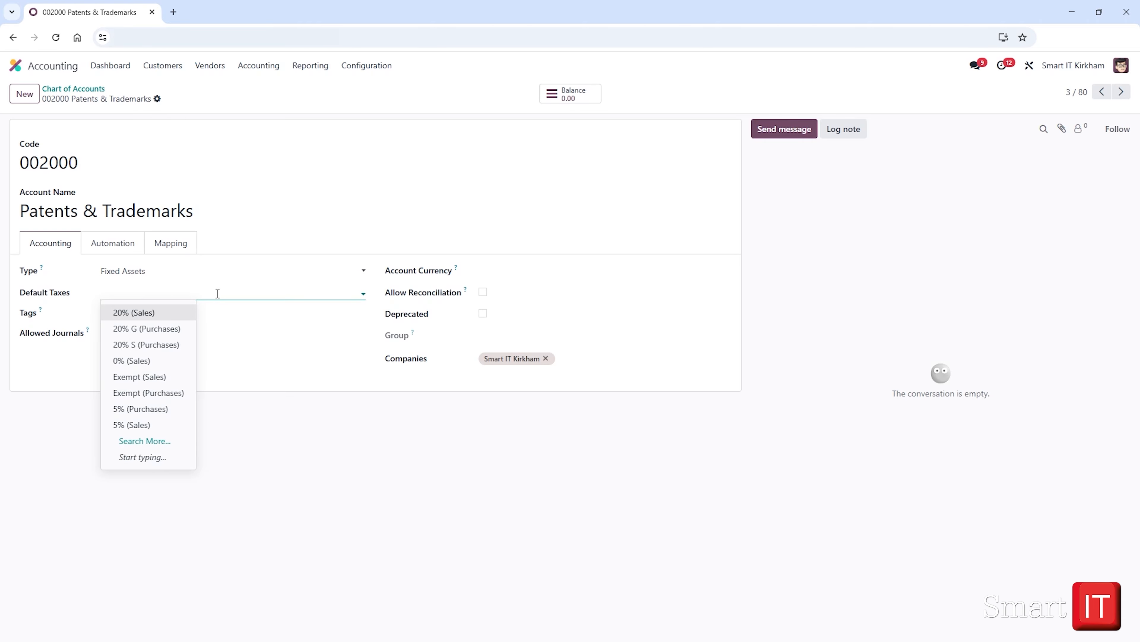
{"action": "left_click", "coordinate": [217, 294]}
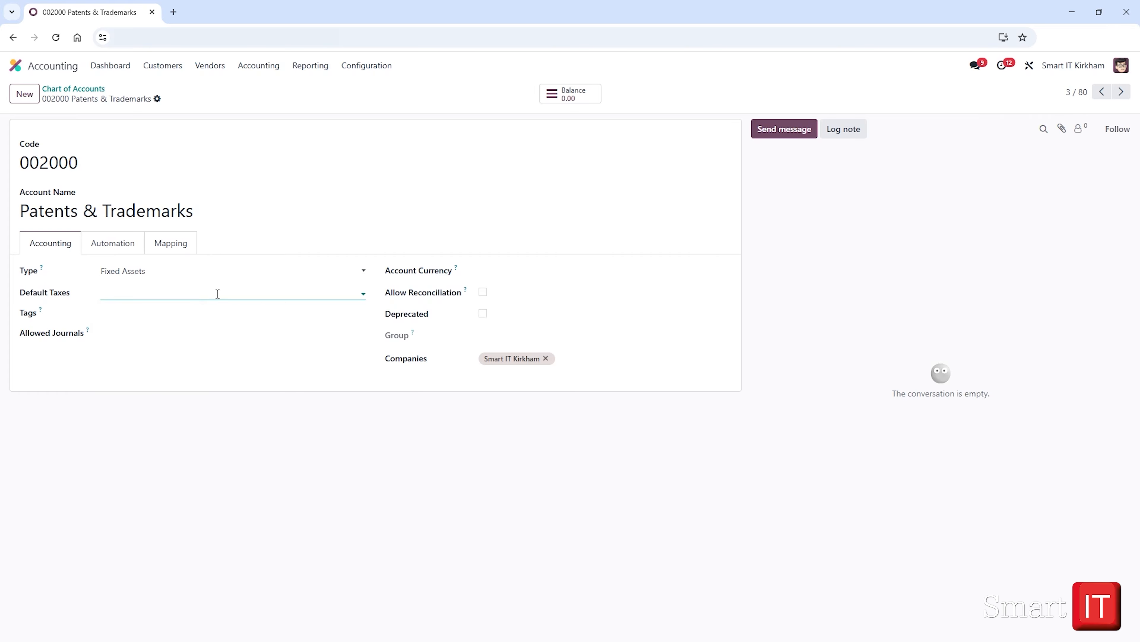
{"action": "left_click", "coordinate": [224, 313]}
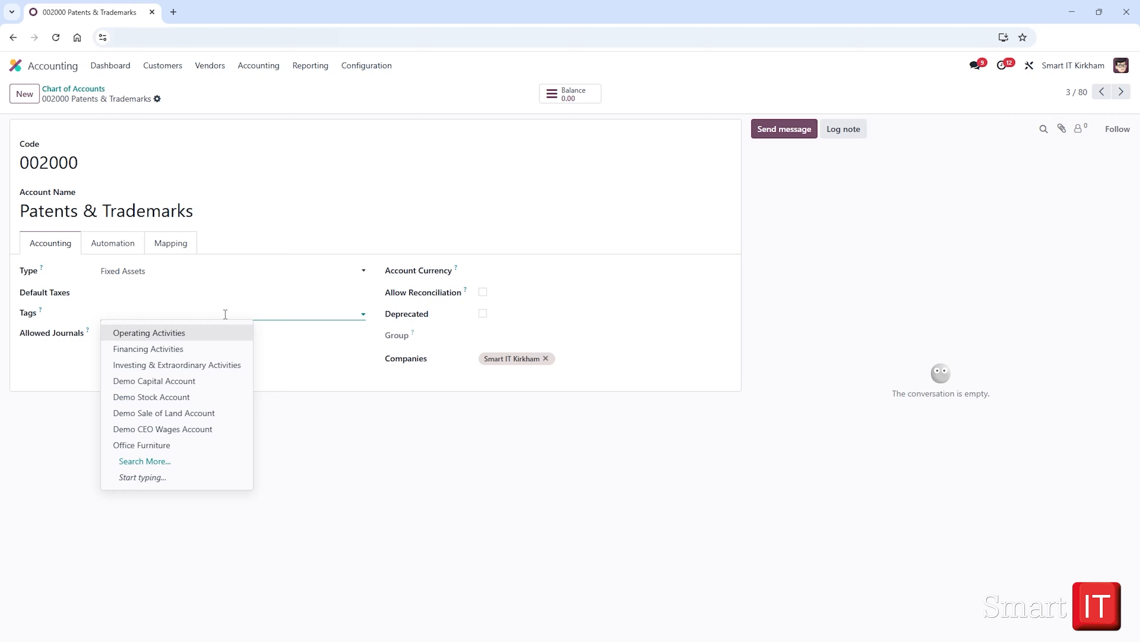
{"action": "left_click", "coordinate": [225, 314]}
- Try adding Vendor Bills to the allowed journals of the Patents & Trademarks account, and discard the unsaved changes
{"action": "left_click", "coordinate": [227, 332]}
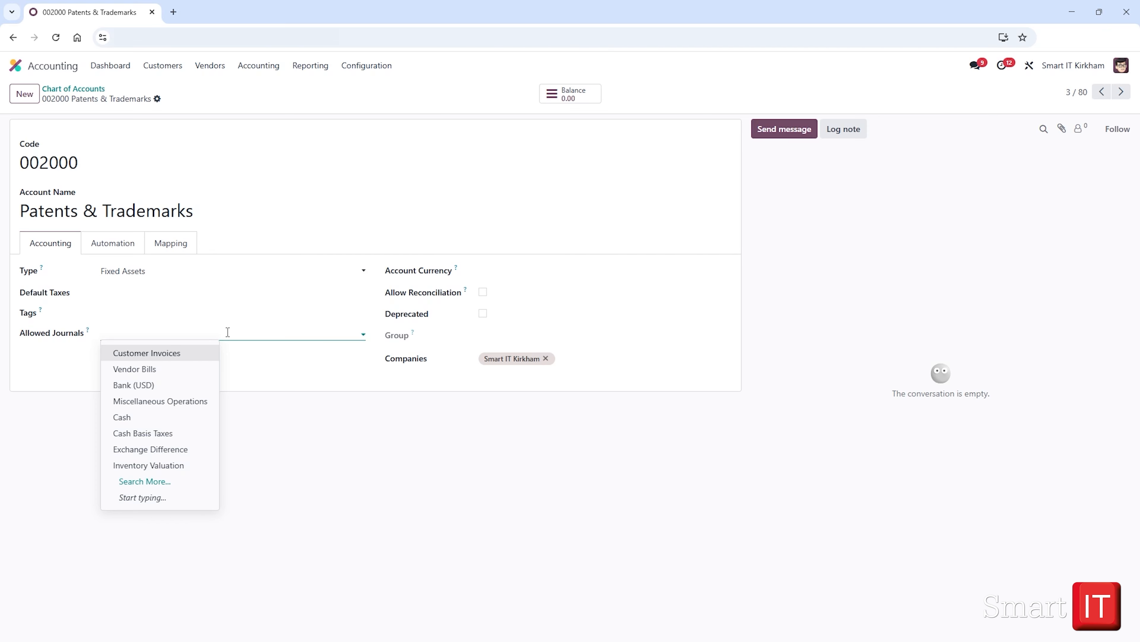
{"action": "left_click", "coordinate": [227, 332]}
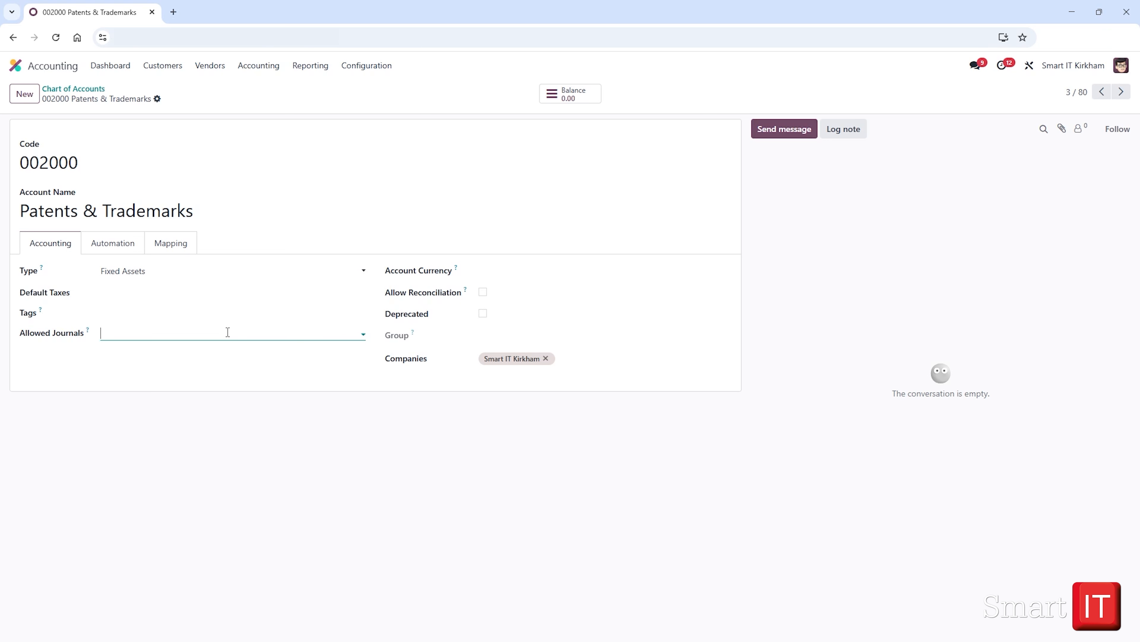
{"action": "type", "text": "ven"}
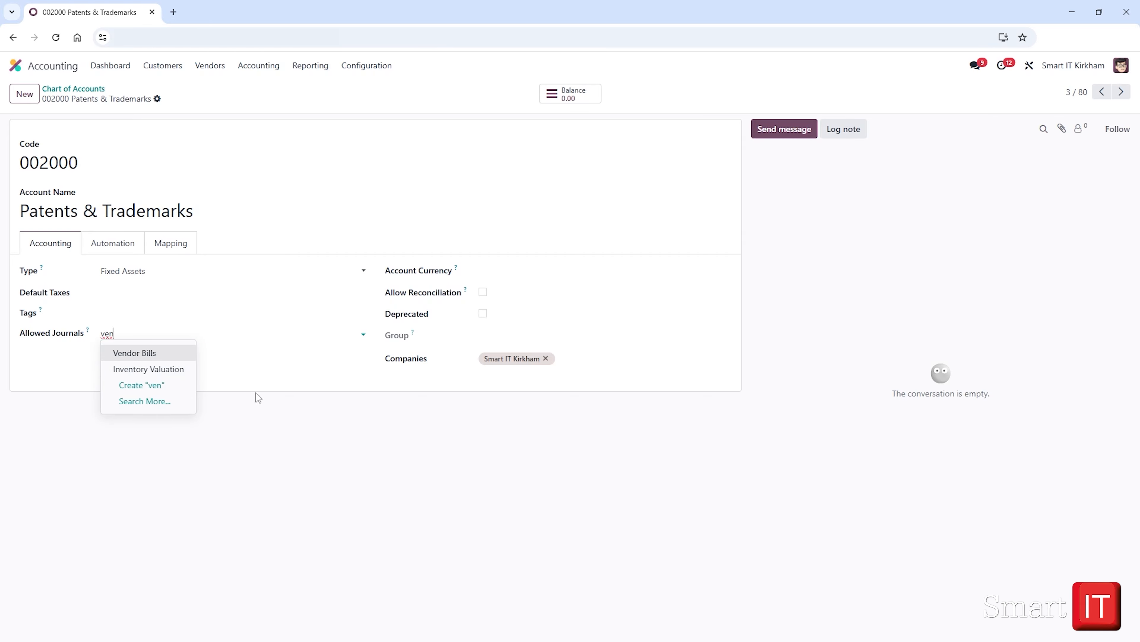
{"action": "left_click", "coordinate": [170, 355]}
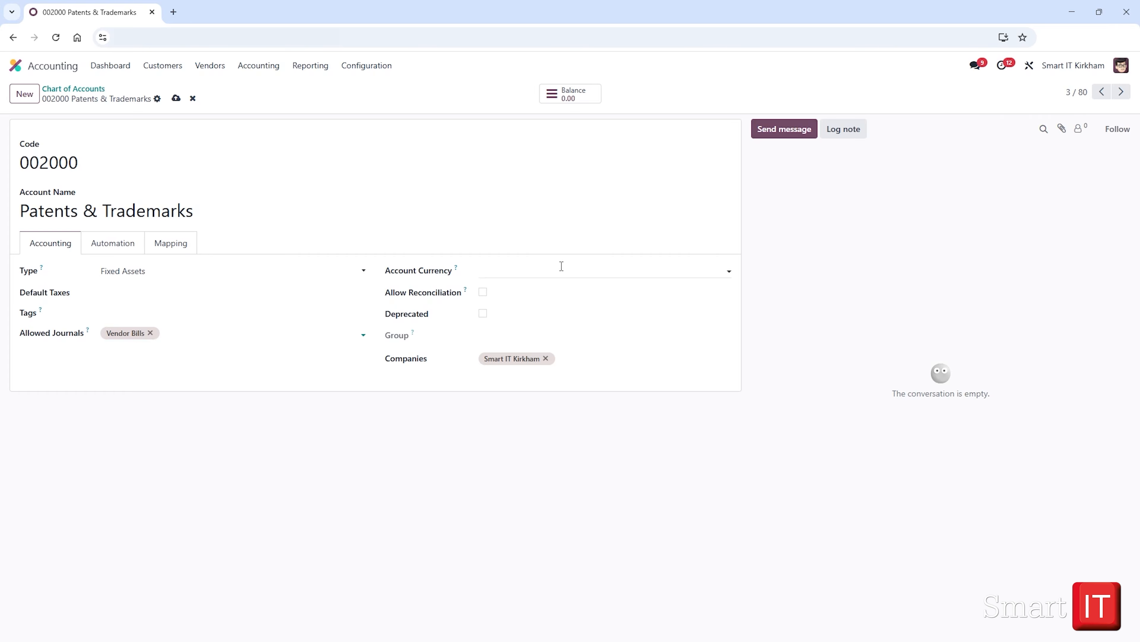
{"action": "left_click", "coordinate": [561, 266]}
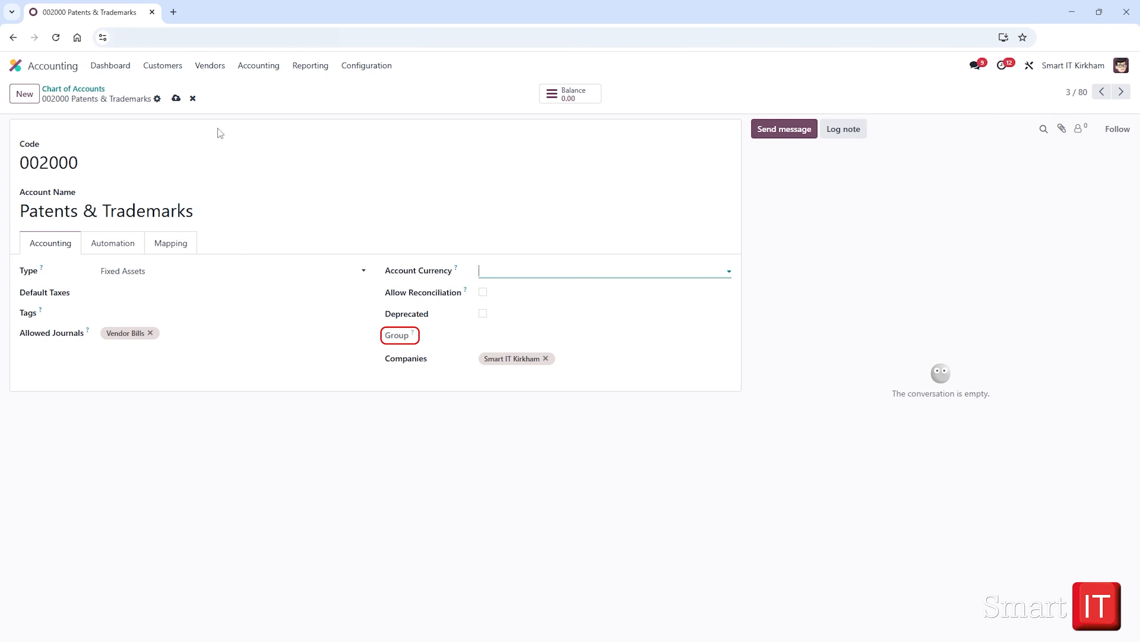
{"action": "left_click", "coordinate": [193, 98]}
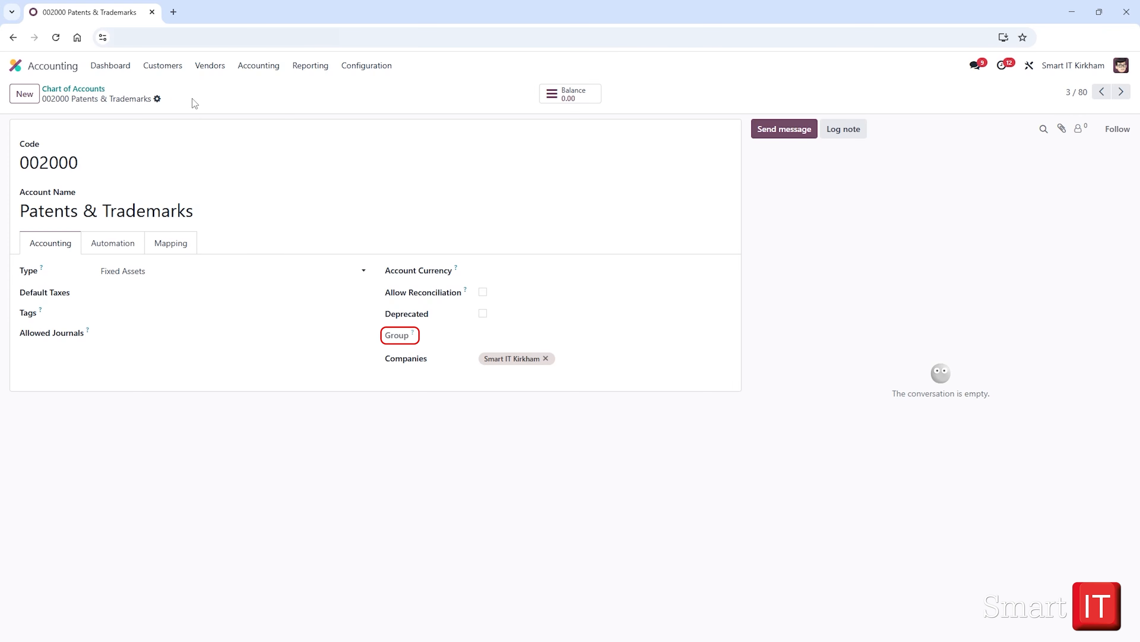
- Activate developer mode in the general settings
{"action": "left_click", "coordinate": [20, 66]}
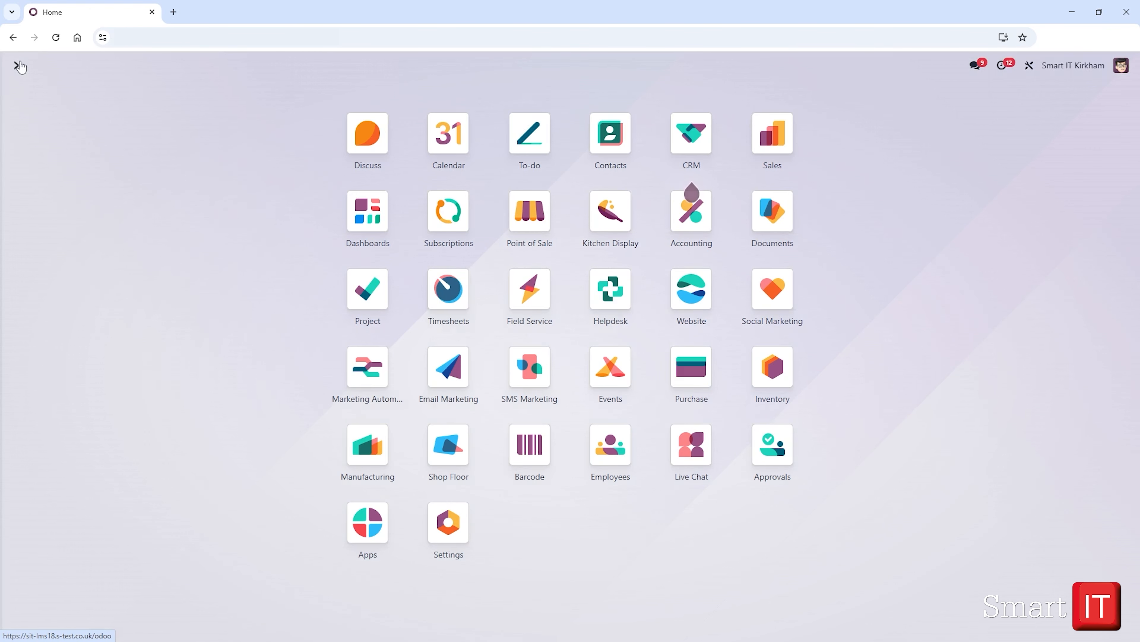
{"action": "left_click", "coordinate": [449, 523]}
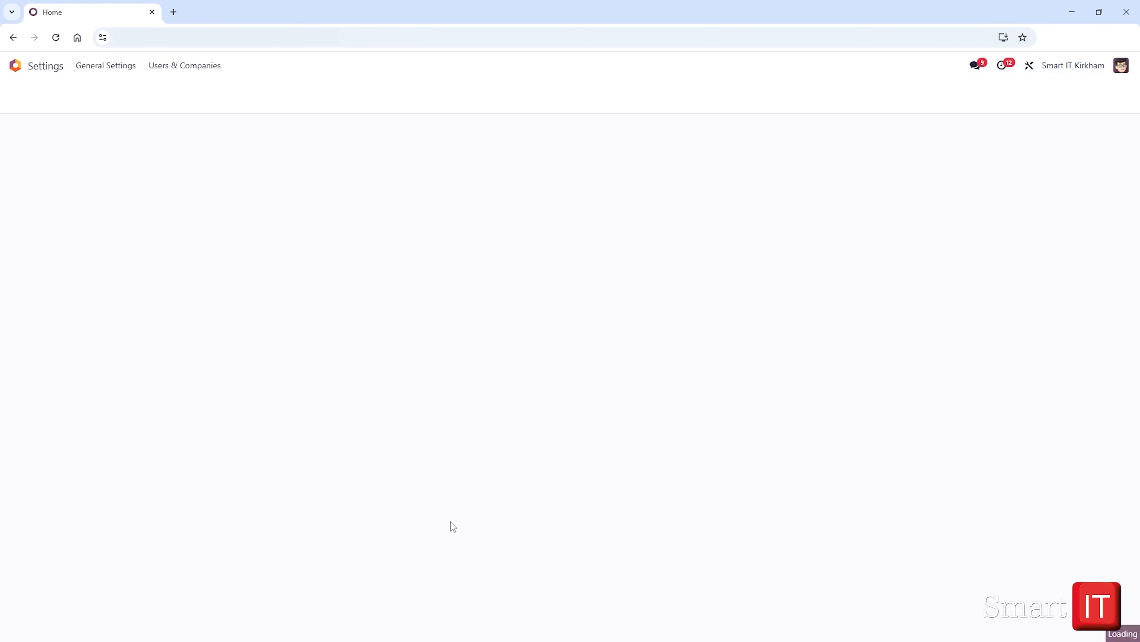
{"action": "scroll", "coordinate": [450, 522], "scroll_direction": "down", "scroll_amount": 6}
{"action": "scroll", "coordinate": [451, 521], "scroll_direction": "down", "scroll_amount": 15}
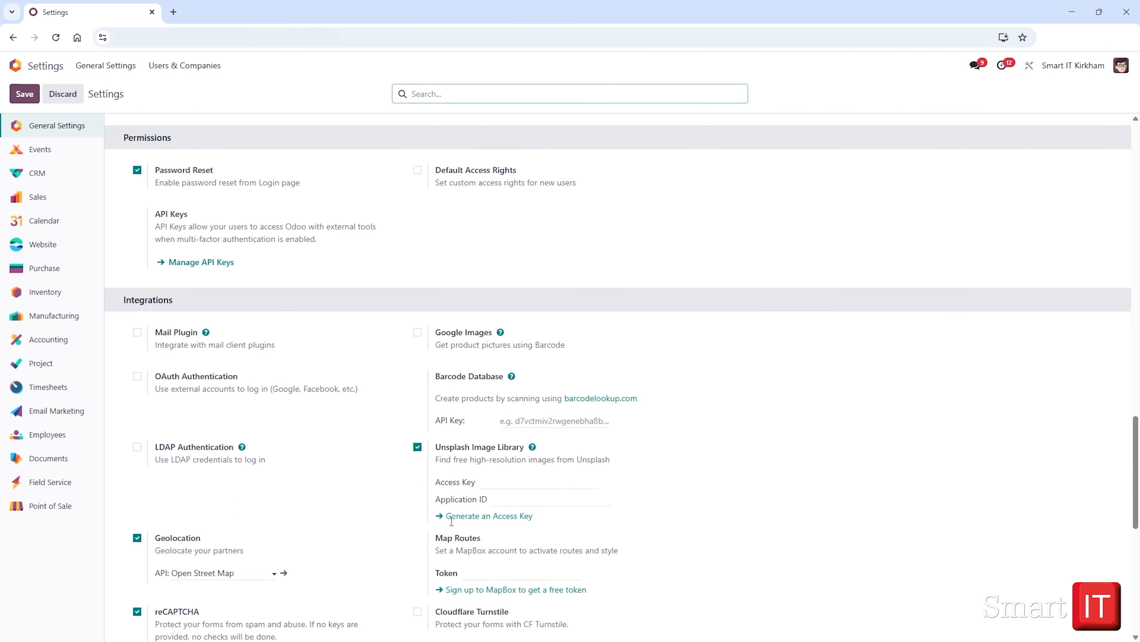
{"action": "left_click", "coordinate": [234, 341]}
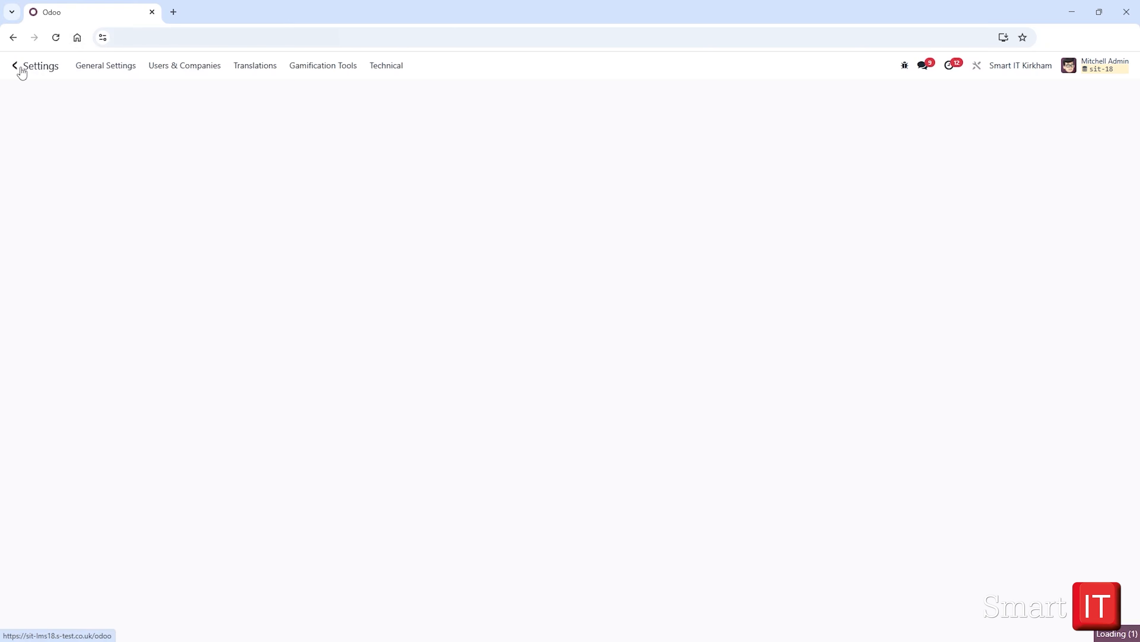
- Create and save an account group in Accounting named Revenue with the code prefix from 400 to 400
{"action": "left_click", "coordinate": [17, 67]}
{"action": "left_click", "coordinate": [673, 218]}
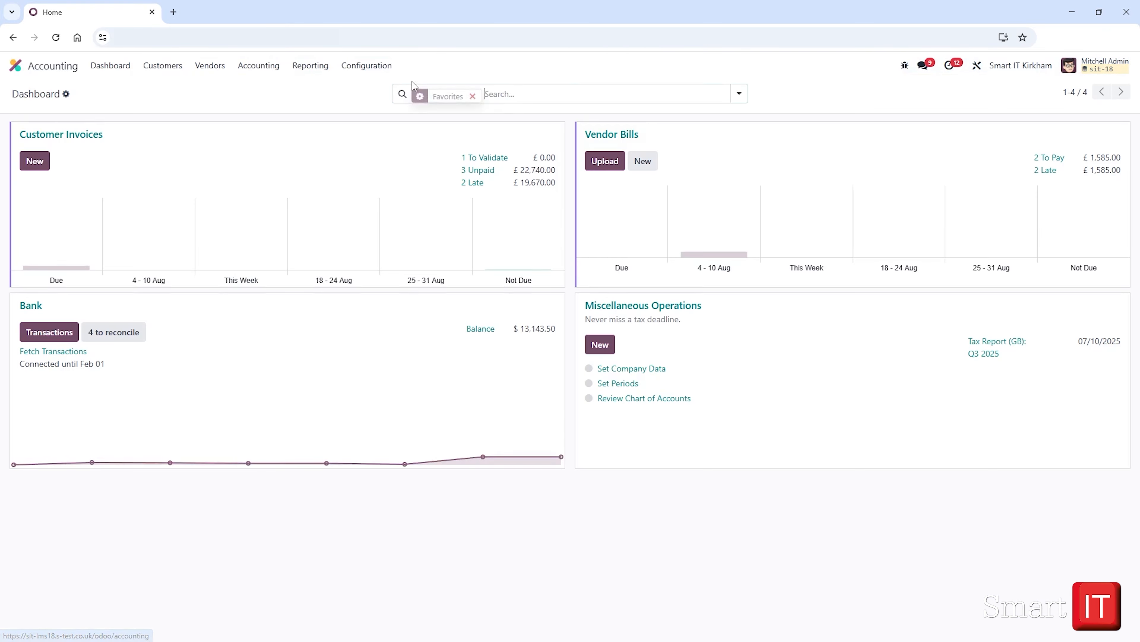
{"action": "left_click", "coordinate": [373, 66]}
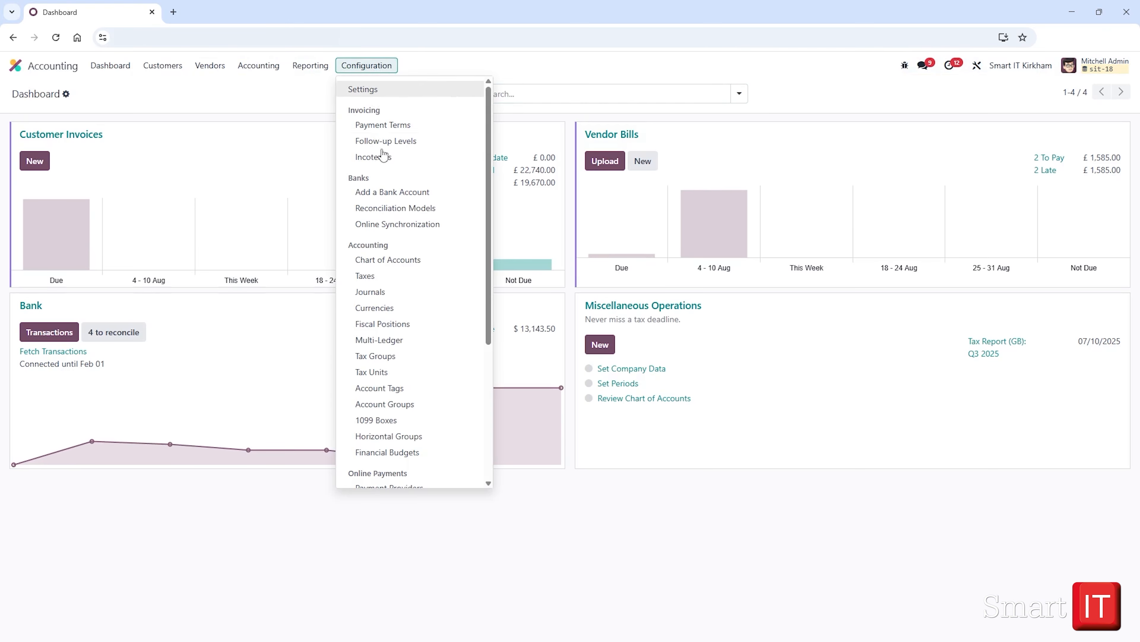
{"action": "left_click", "coordinate": [410, 403]}
{"action": "left_click", "coordinate": [24, 95]}
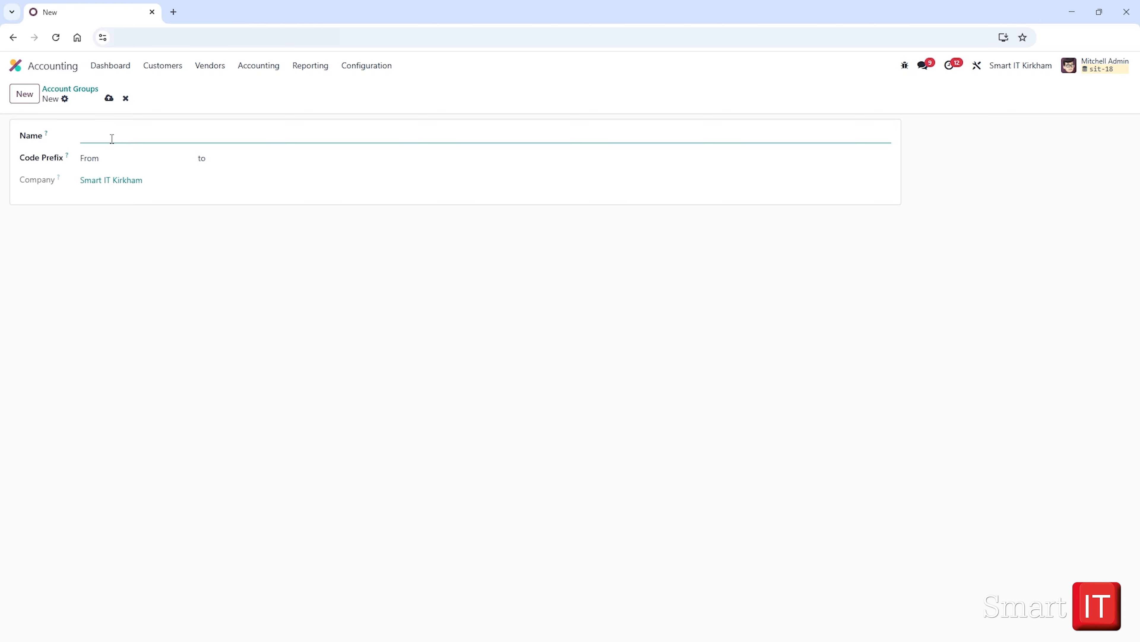
{"action": "type", "text": "Revenue"}
{"action": "left_click", "coordinate": [117, 155]}
{"action": "type", "text": "400"}
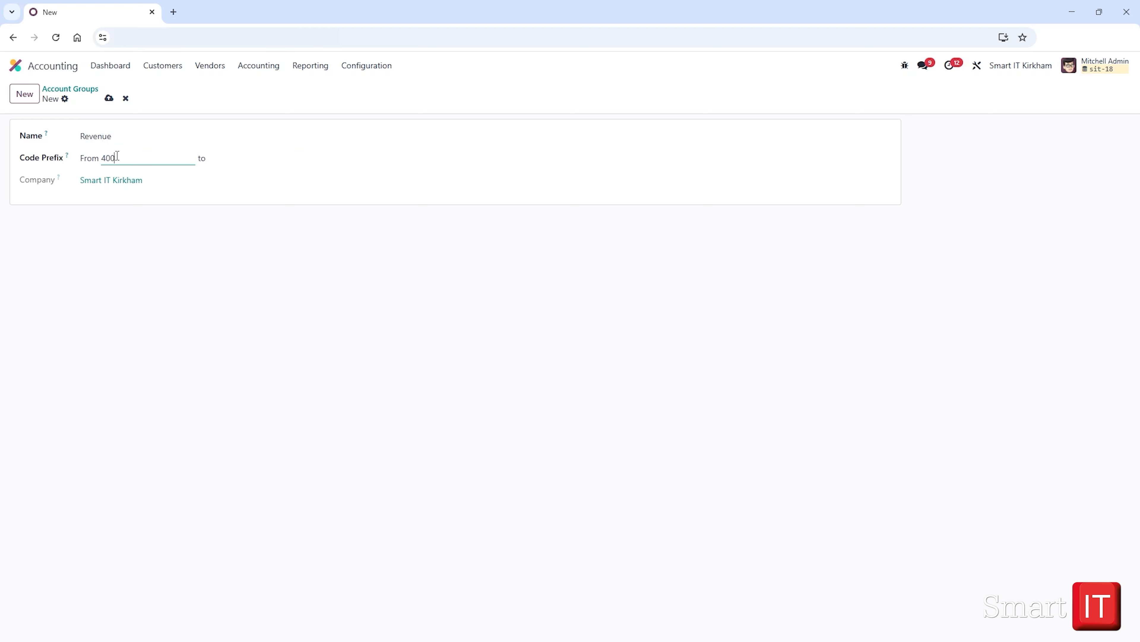
{"action": "left_click", "coordinate": [227, 155]}
{"action": "type", "text": "400"}
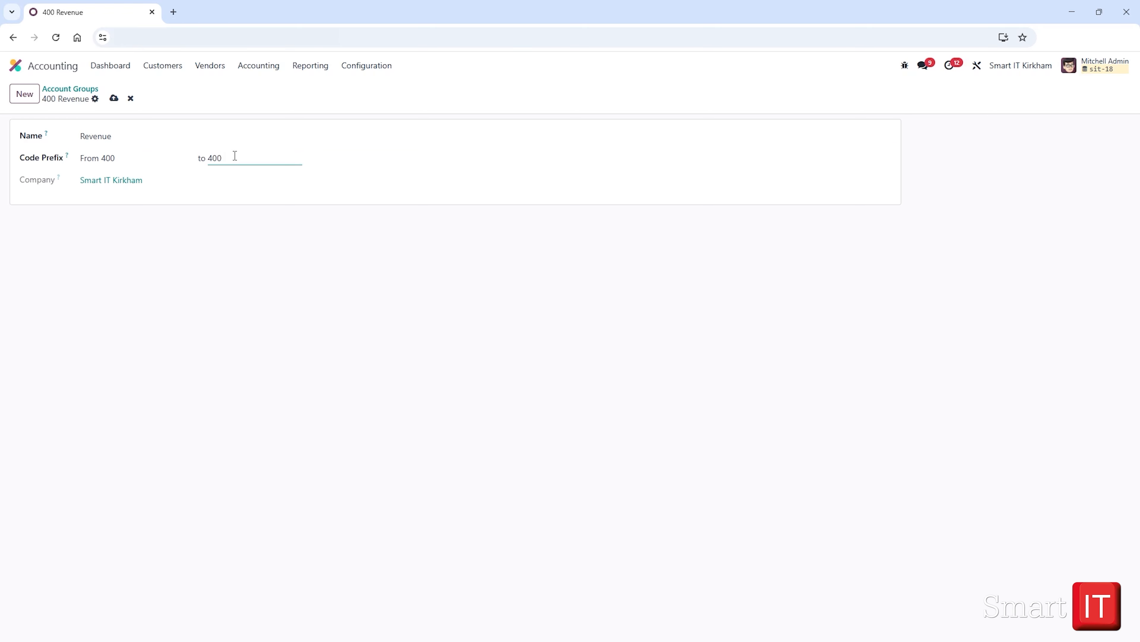
{"action": "left_click", "coordinate": [114, 98]}
- Filter the chart of accounts to codes starting with 4 and open Sales category 1 to check its group
{"action": "left_click", "coordinate": [361, 67]}
{"action": "left_click", "coordinate": [401, 260]}
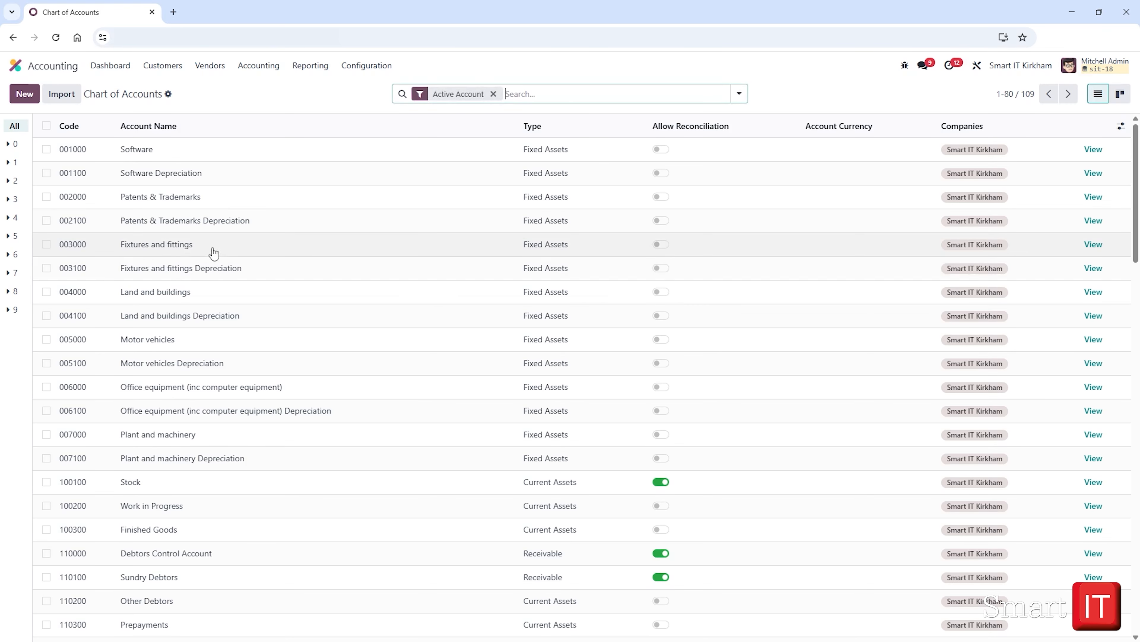
{"action": "left_click", "coordinate": [15, 219]}
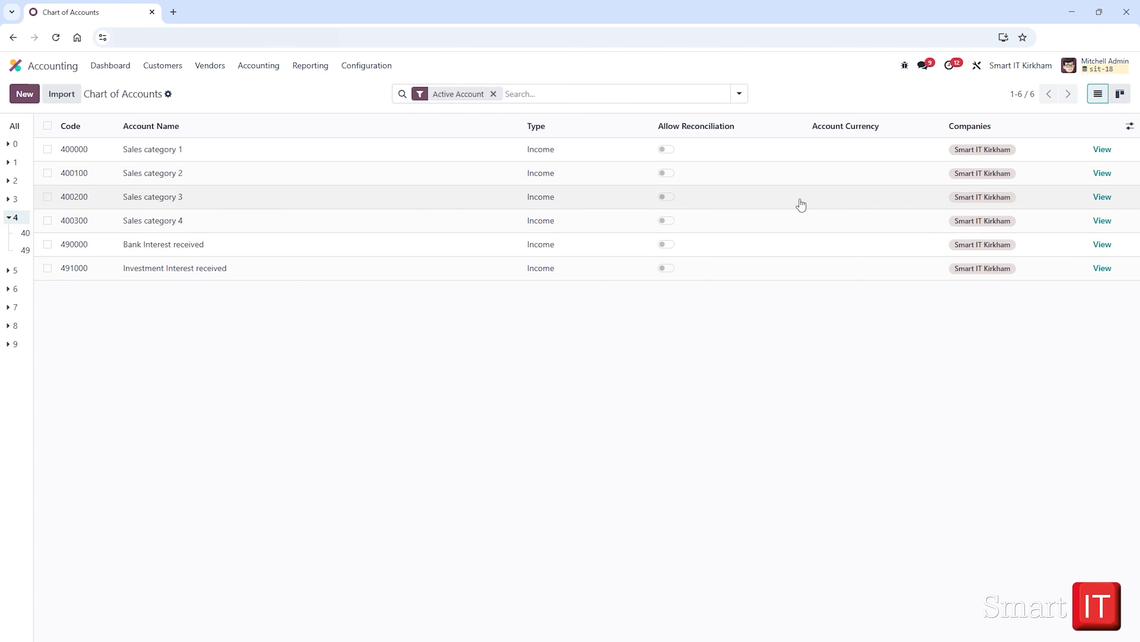
{"action": "left_click", "coordinate": [1102, 149]}
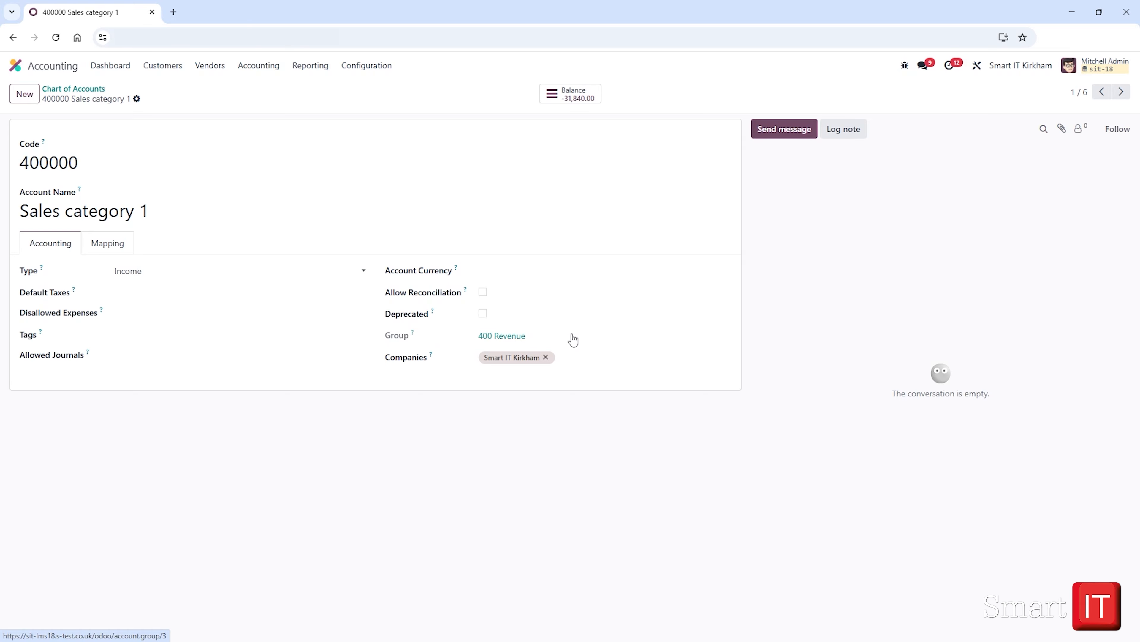
- Open the Profit and Loss report and check its Hierarchy and Subtotals option for the account group display
{"action": "left_click", "coordinate": [308, 66]}
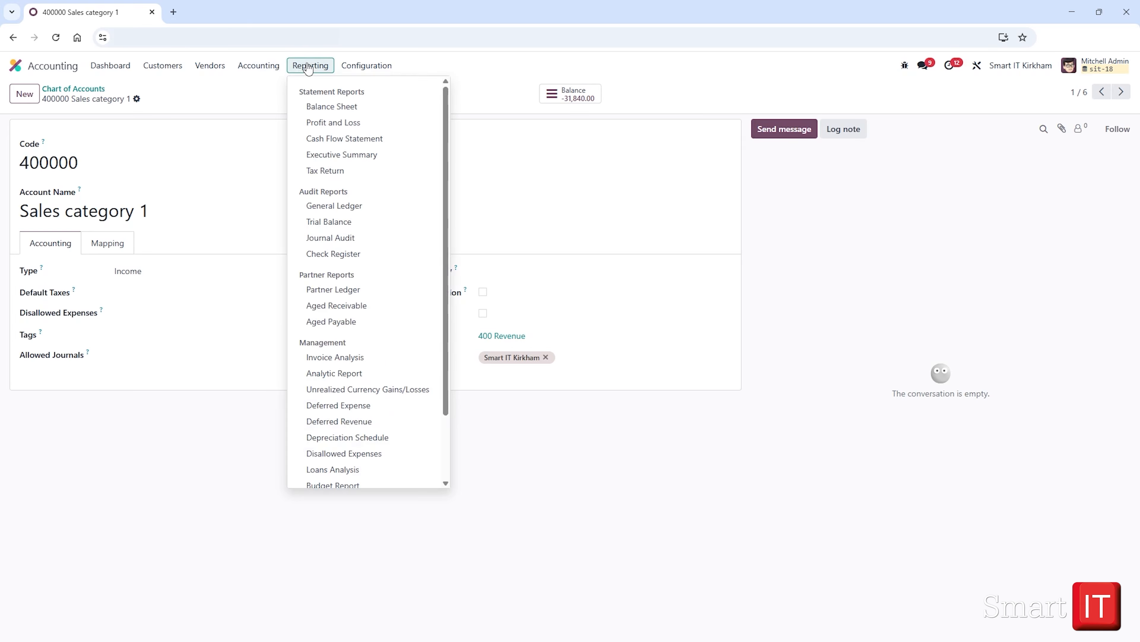
{"action": "left_click", "coordinate": [334, 123]}
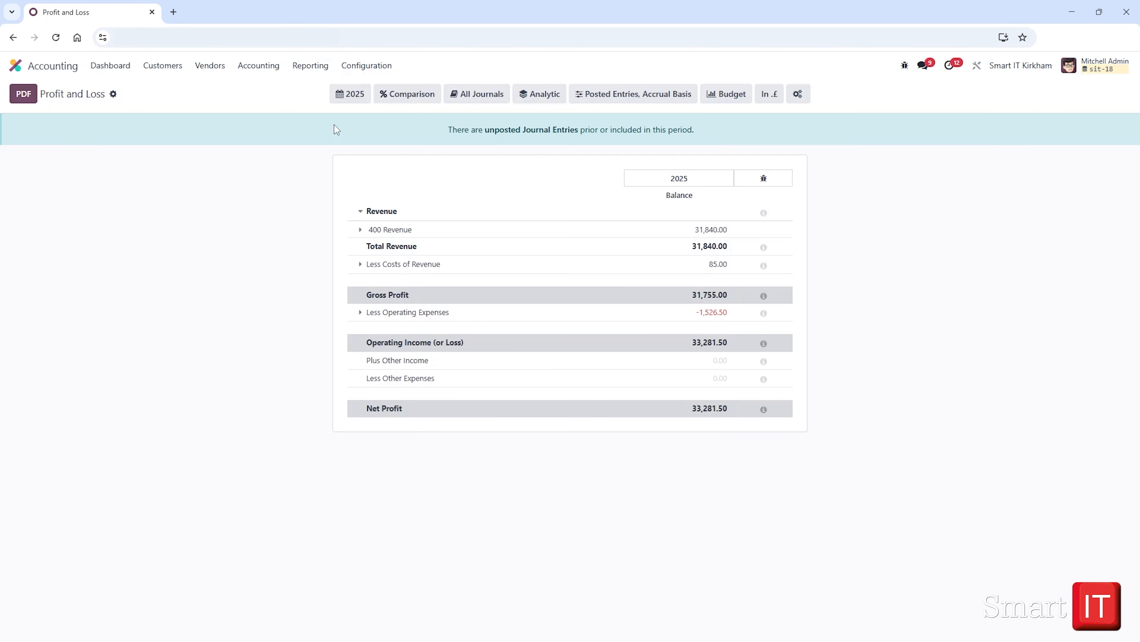
{"action": "left_click", "coordinate": [633, 94]}
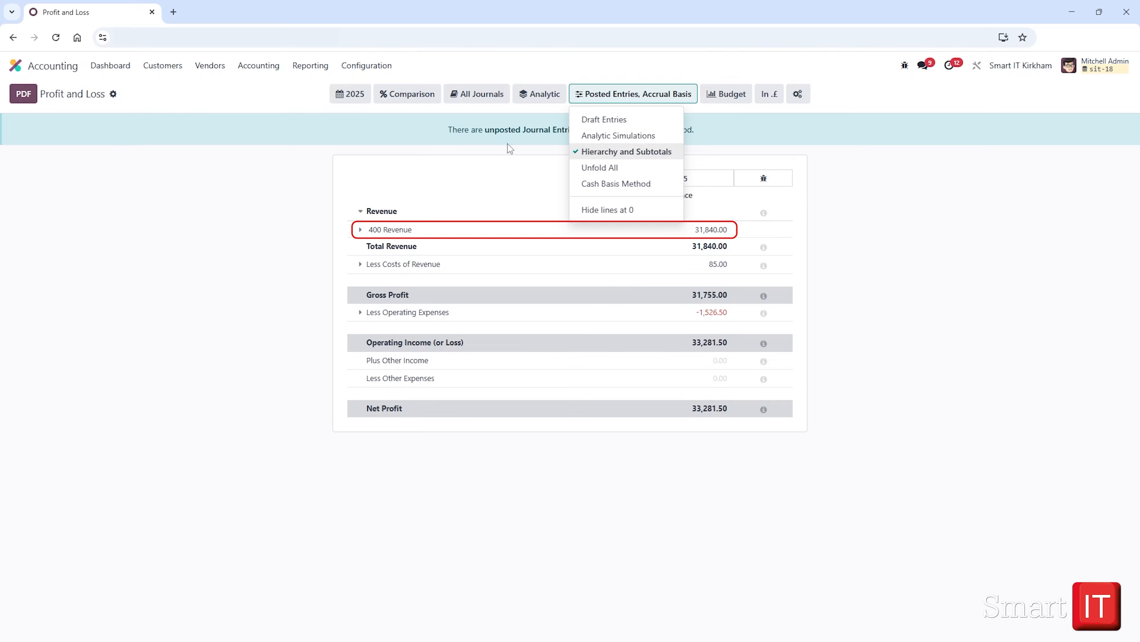
{"action": "left_click", "coordinate": [397, 142]}
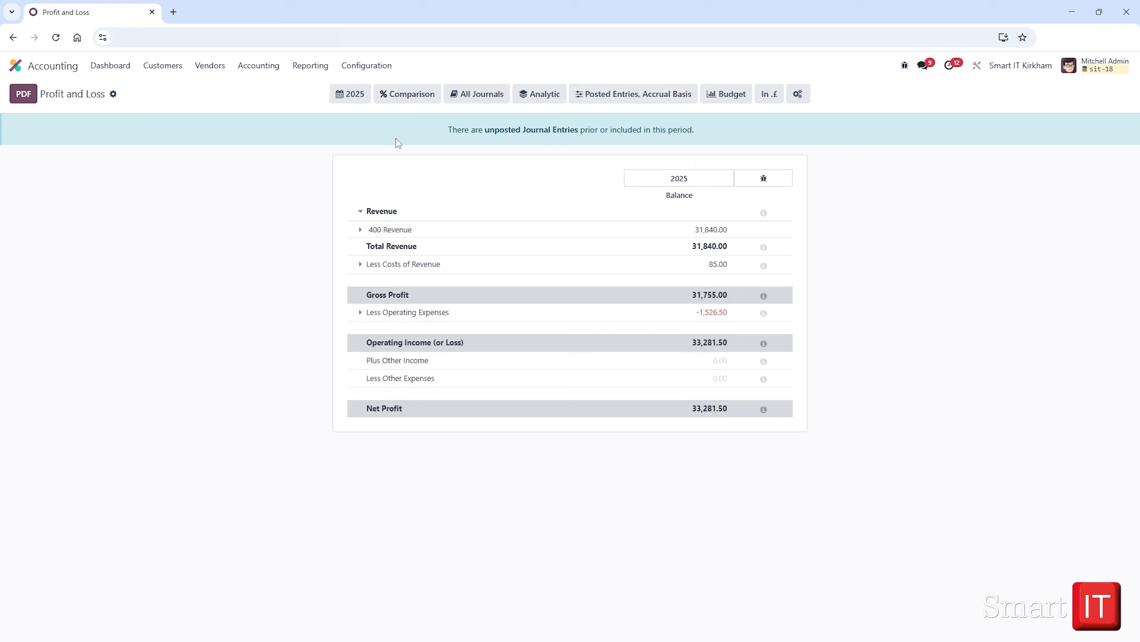
- Deactivate developer (debug) mode from the Profit and Loss report
{"action": "left_click", "coordinate": [905, 68]}
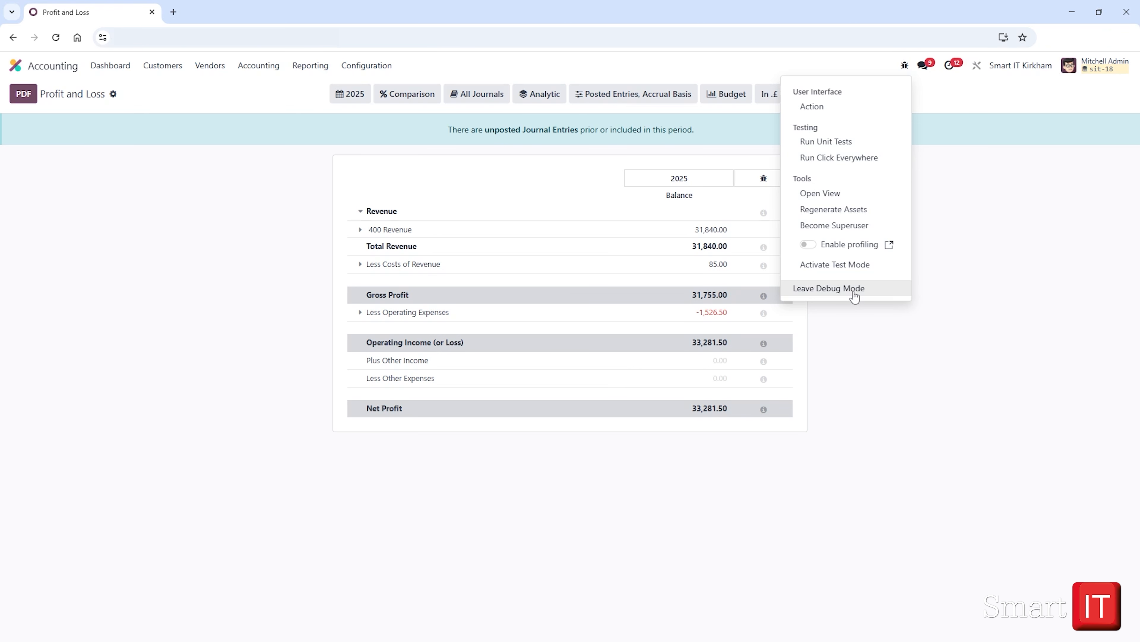
{"action": "left_click", "coordinate": [829, 288]}
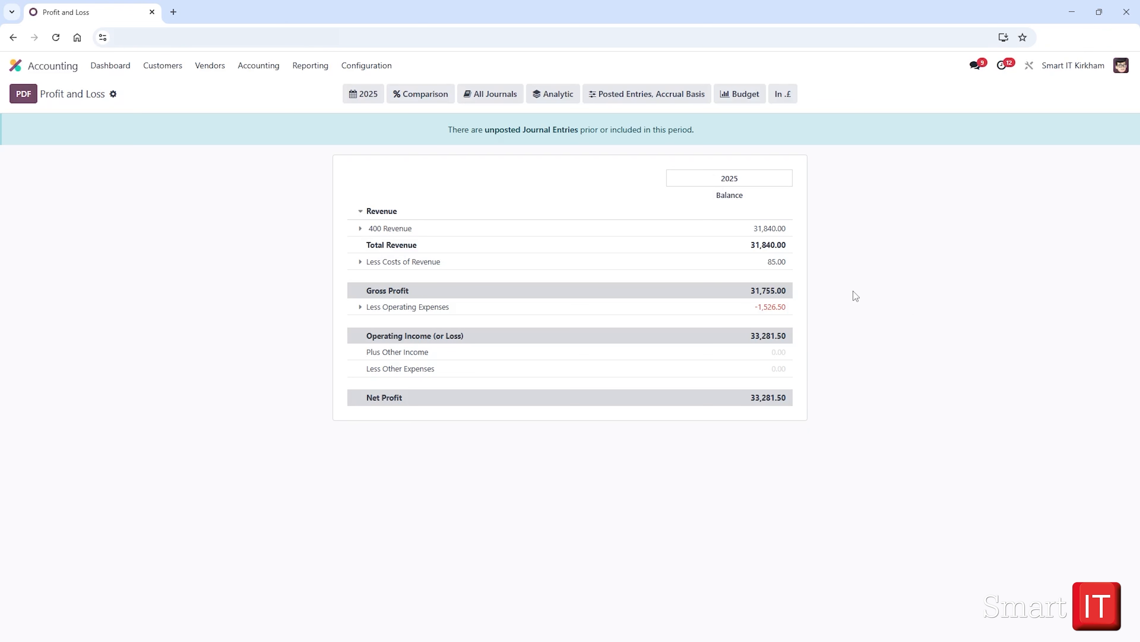
- Review the configured taxes and the accounting journals with their types, short codes and default accounts
{"action": "left_click", "coordinate": [356, 64]}
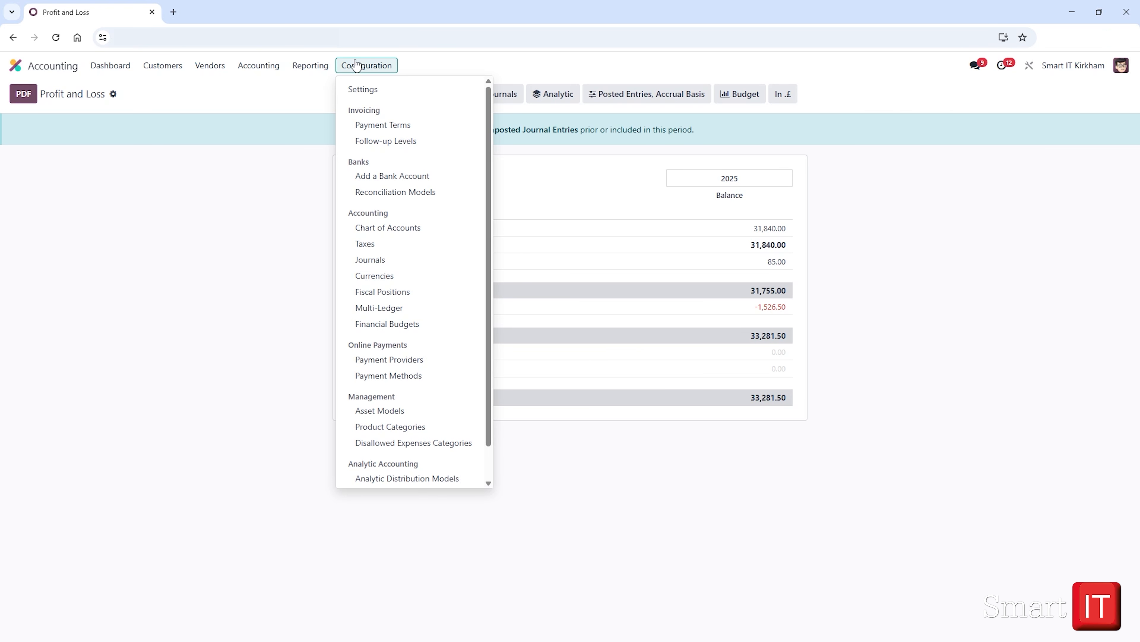
{"action": "left_click", "coordinate": [357, 248]}
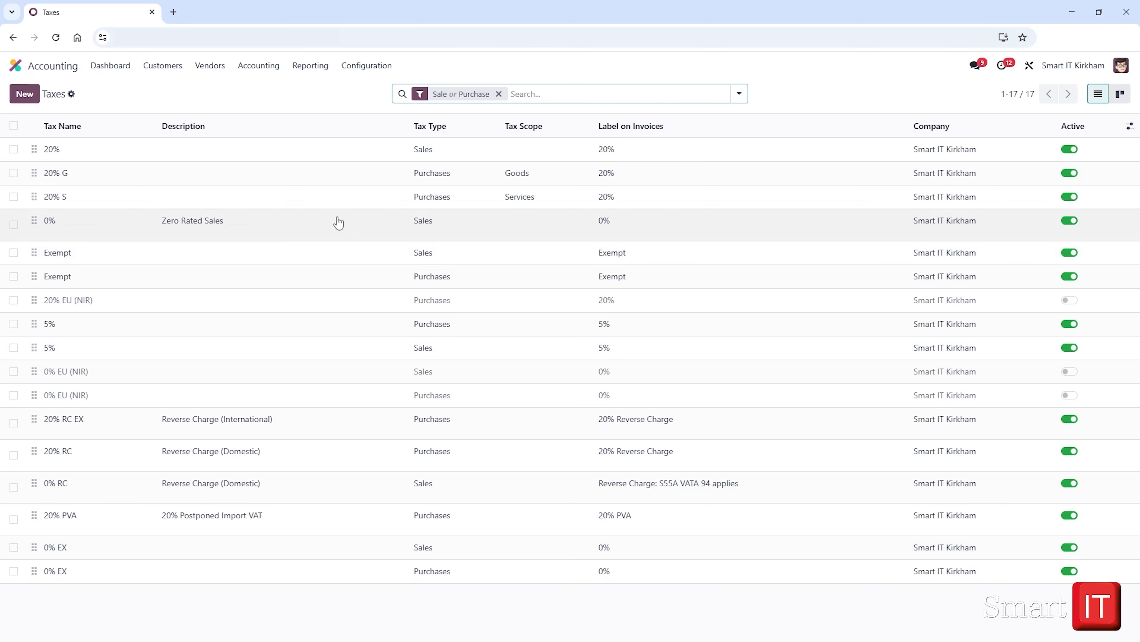
{"action": "left_click", "coordinate": [368, 66]}
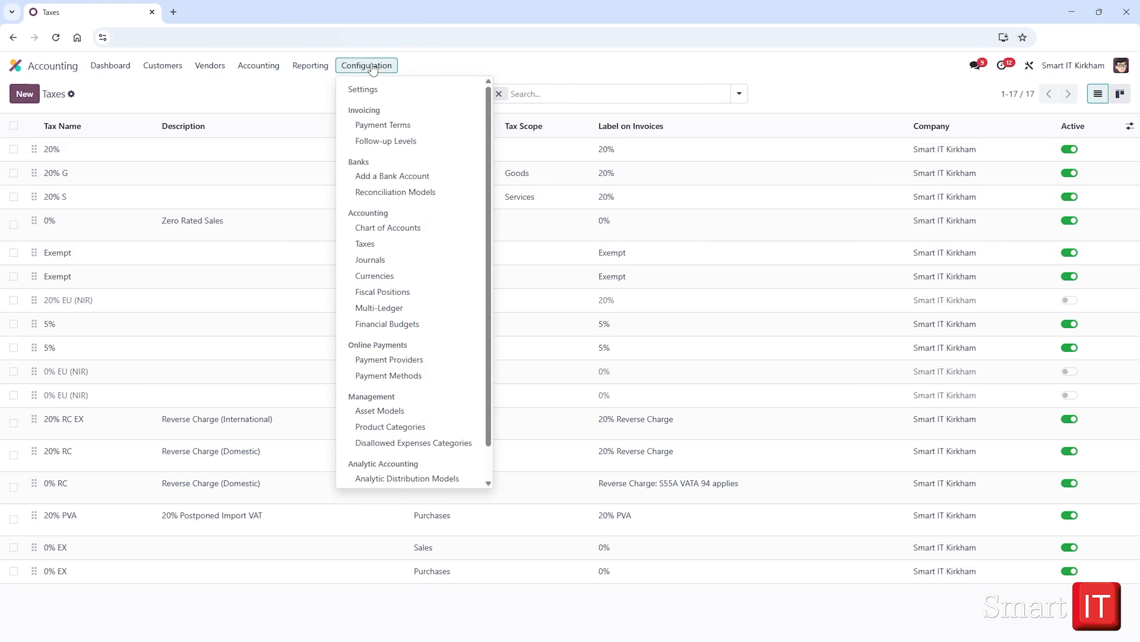
{"action": "left_click", "coordinate": [375, 259]}
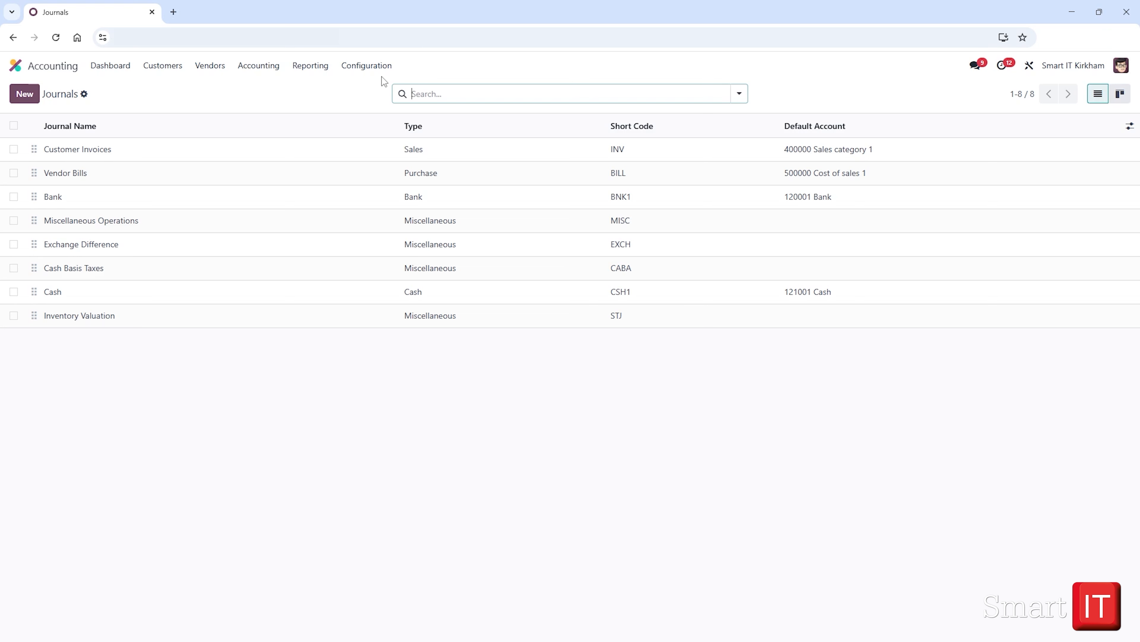
- Find the Swedish krona by searching the currencies for "swe", activate it and open its exchange rates
{"action": "left_click", "coordinate": [383, 67]}
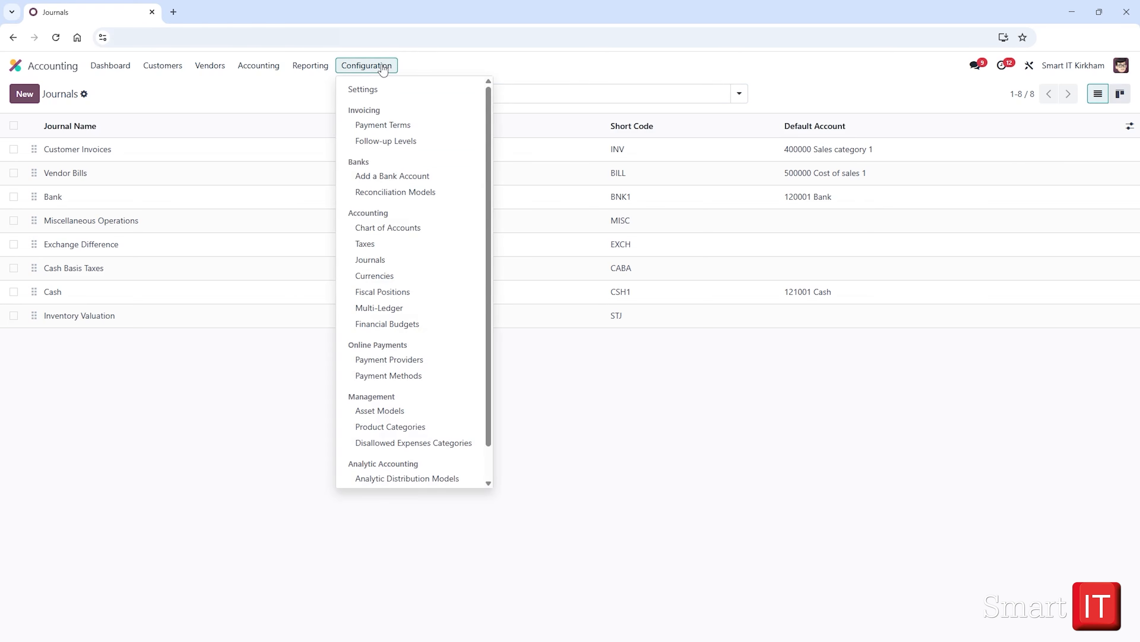
{"action": "left_click", "coordinate": [369, 275]}
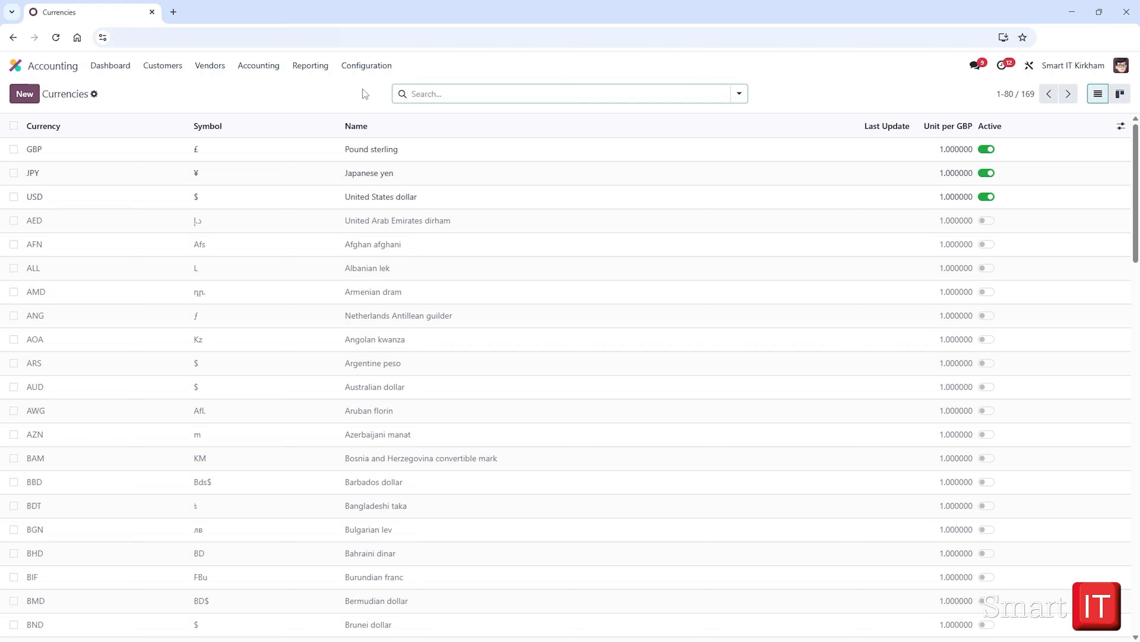
{"action": "left_click", "coordinate": [440, 96]}
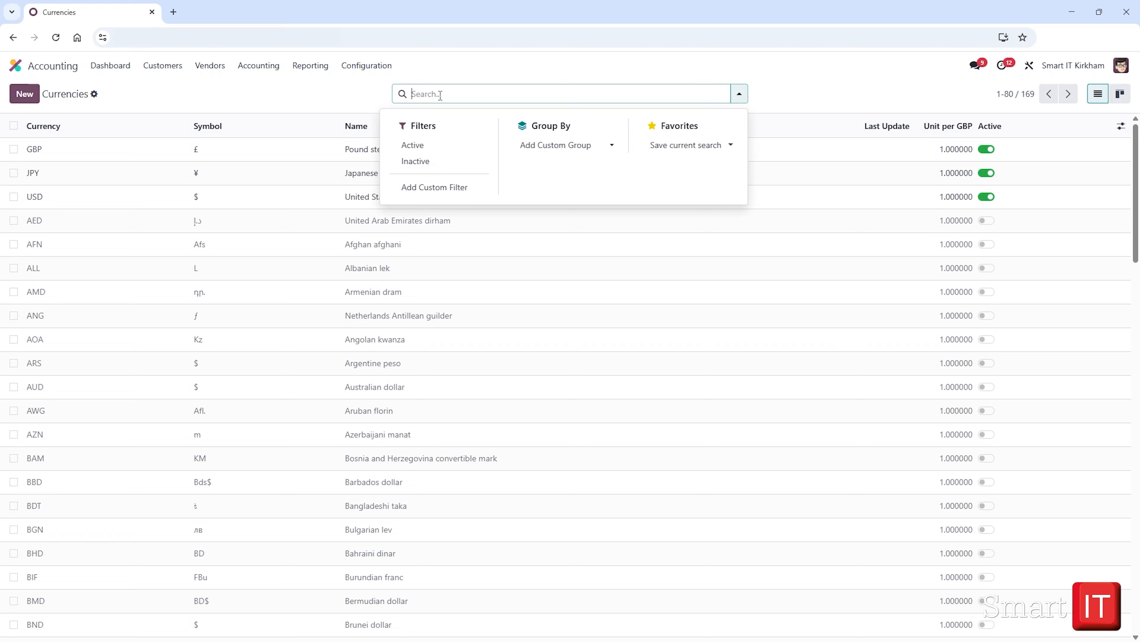
{"action": "type", "text": "swe"}
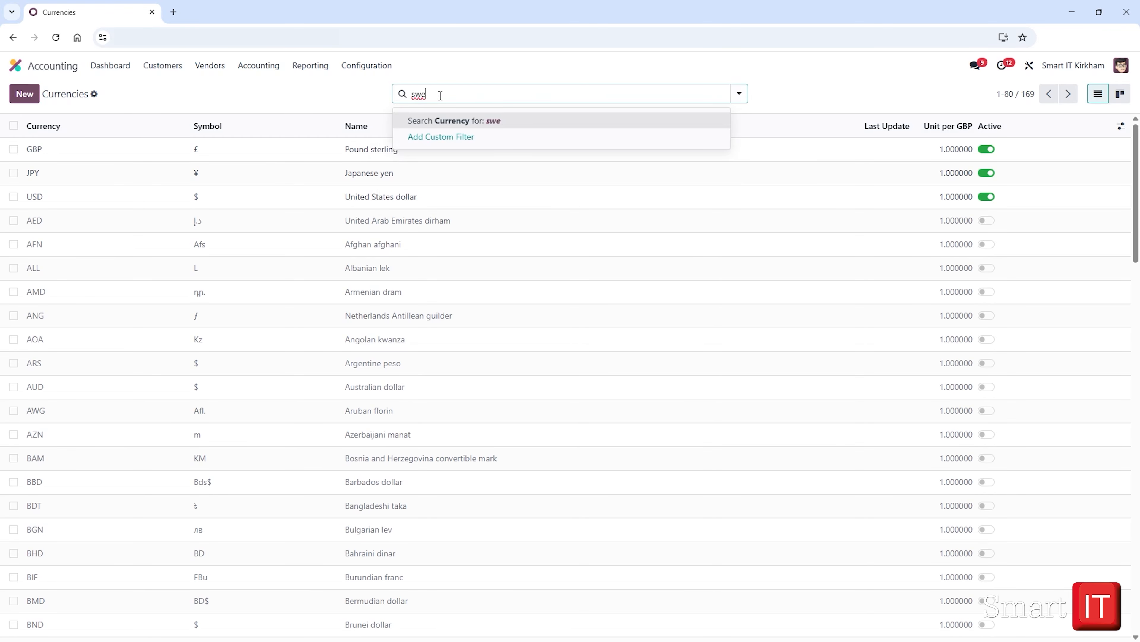
{"action": "key", "text": "Return"}
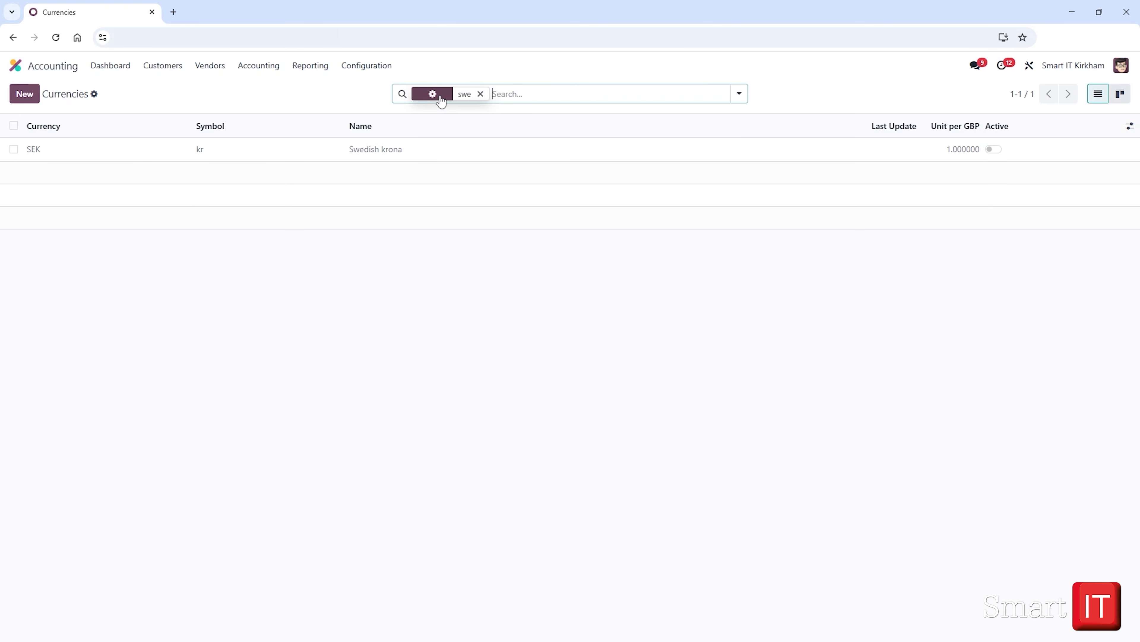
{"action": "left_click", "coordinate": [995, 150]}
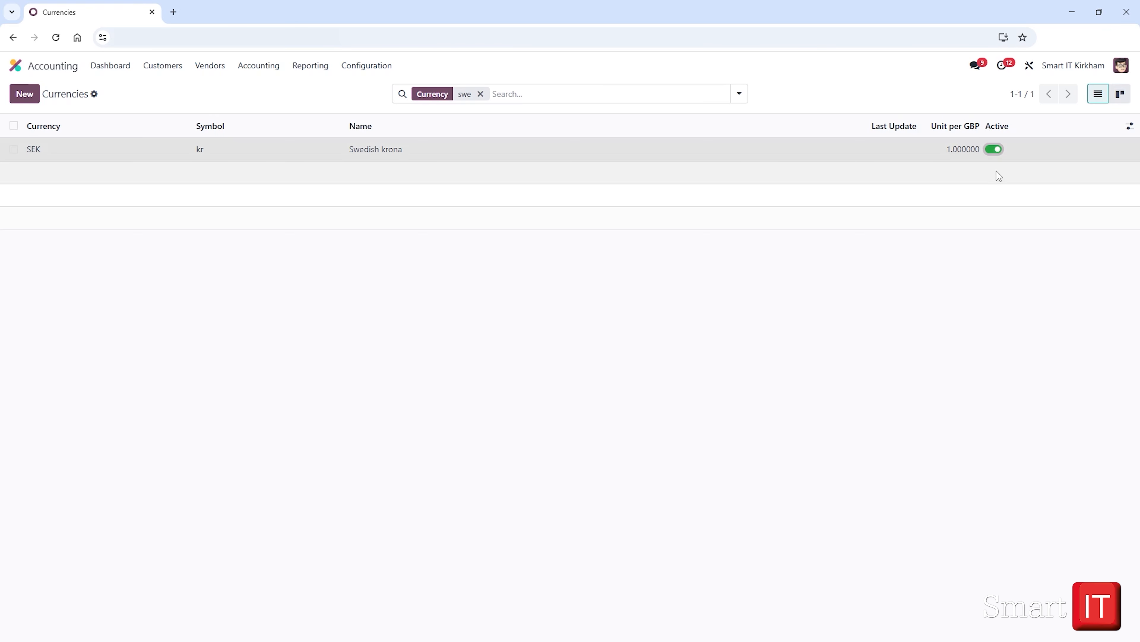
{"action": "left_click", "coordinate": [922, 153]}
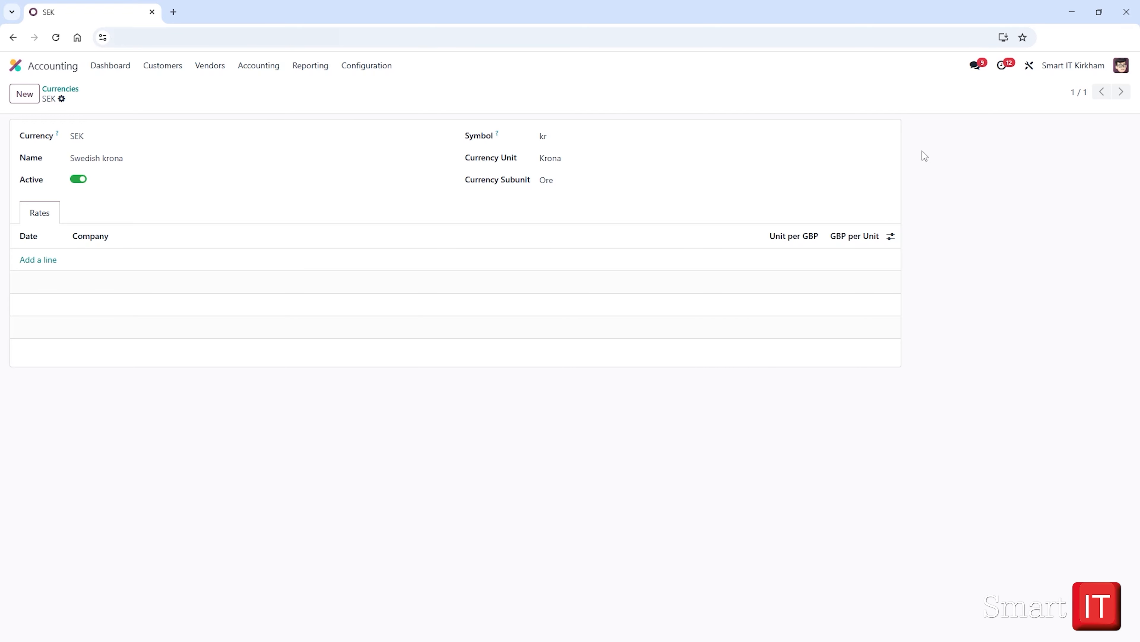
- Create a fiscal position named Irish Tax with automatic detection enabled and the country set to Ireland
{"action": "left_click", "coordinate": [368, 71]}
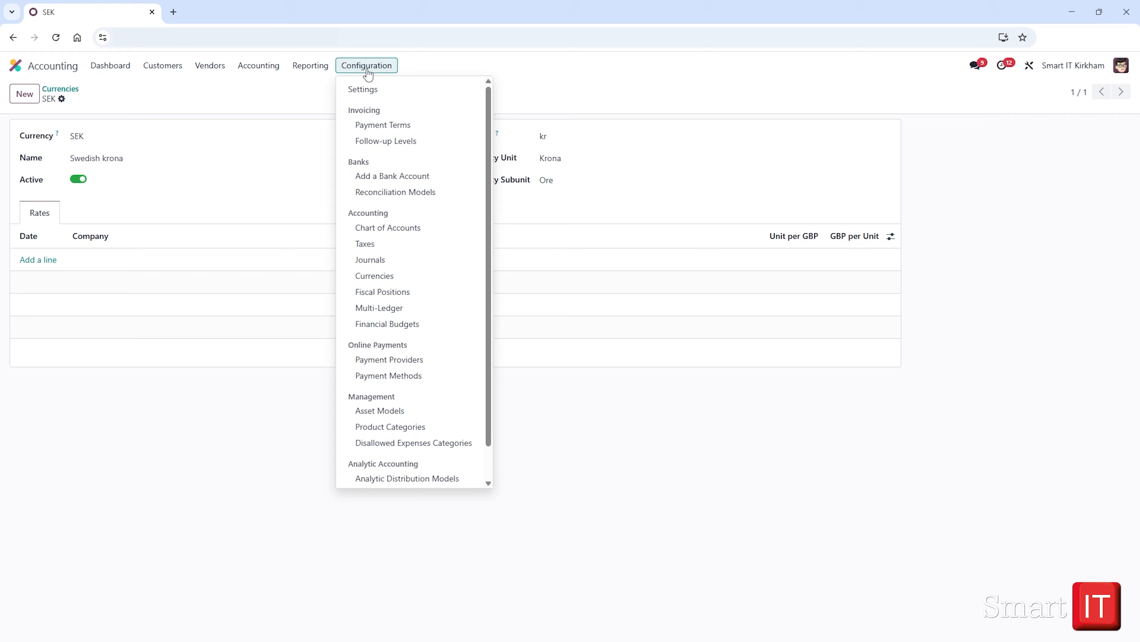
{"action": "left_click", "coordinate": [378, 295]}
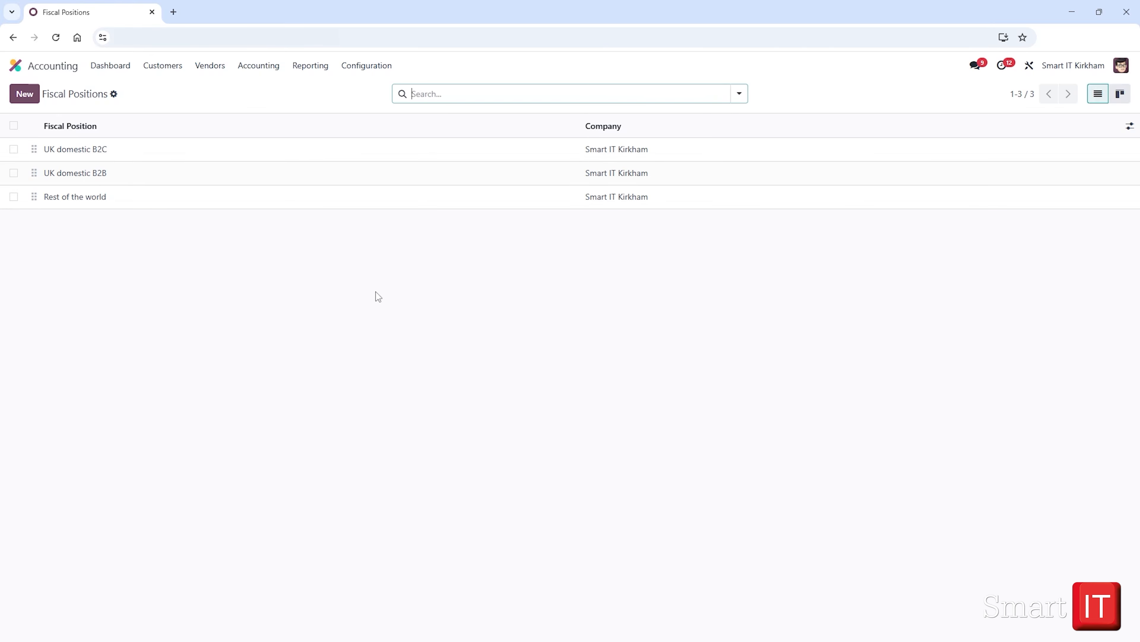
{"action": "left_click", "coordinate": [19, 96]}
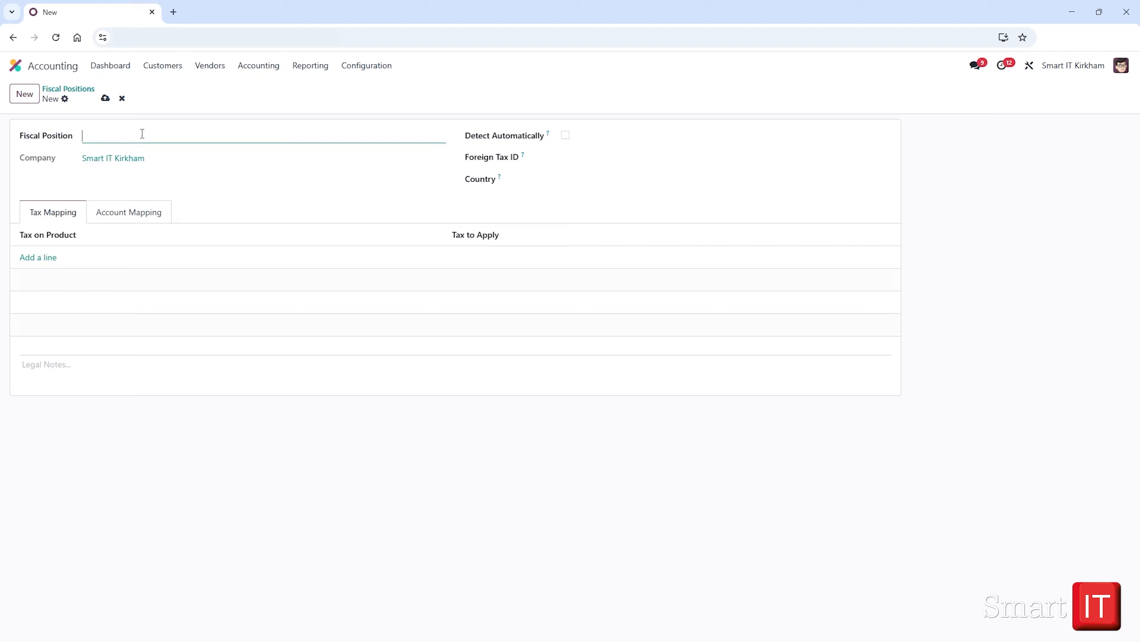
{"action": "type", "text": "Irish Tax"}
{"action": "left_click", "coordinate": [564, 135]}
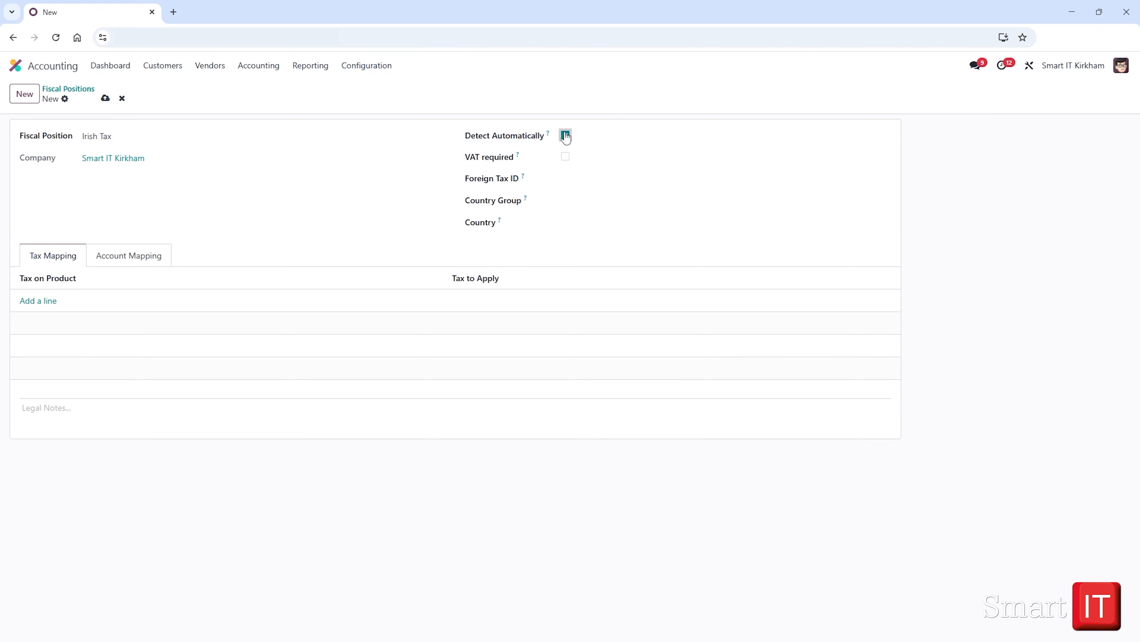
{"action": "left_click", "coordinate": [581, 222]}
{"action": "type", "text": "Ire"}
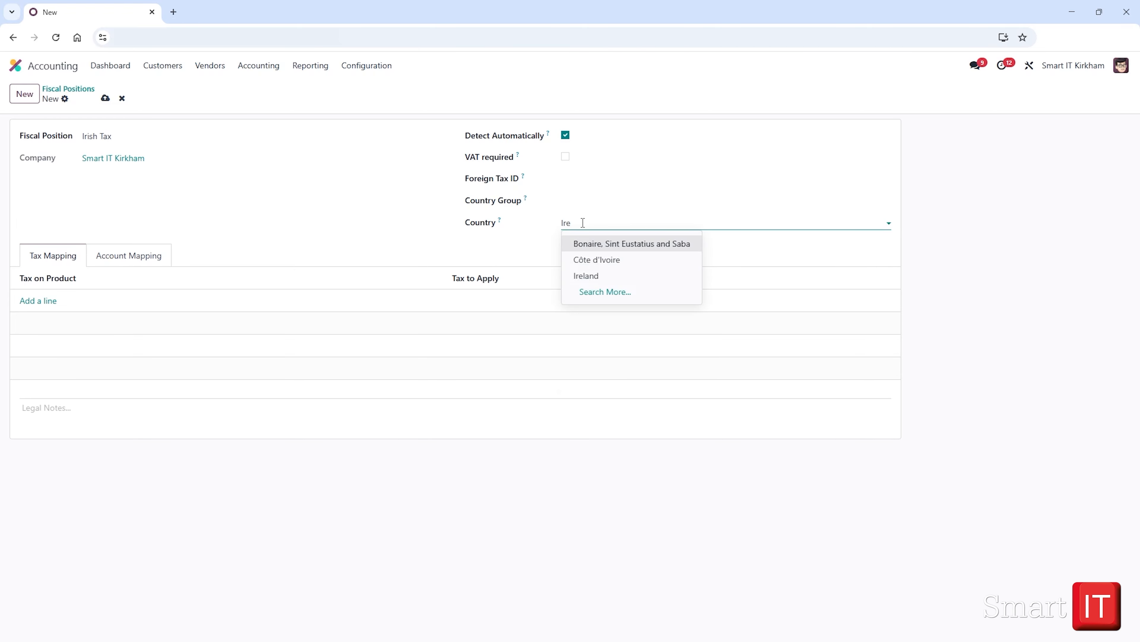
{"action": "left_click", "coordinate": [593, 279]}
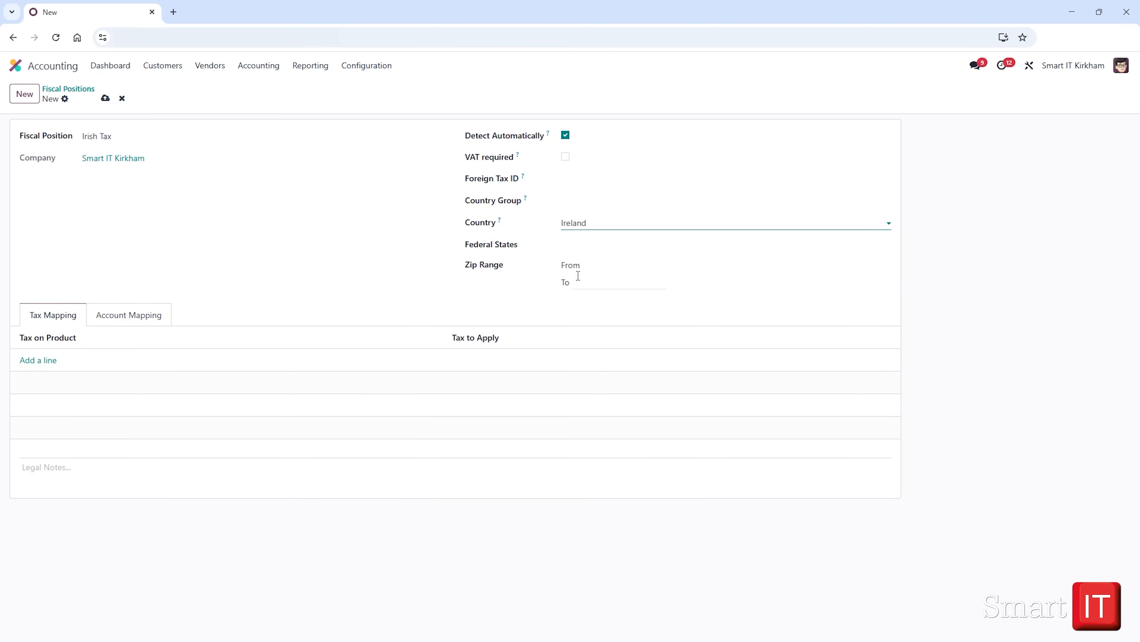
- Map the 20% (Sales) tax to Exempt (Sales) in the Irish Tax fiscal position and save it
{"action": "left_click", "coordinate": [43, 360]}
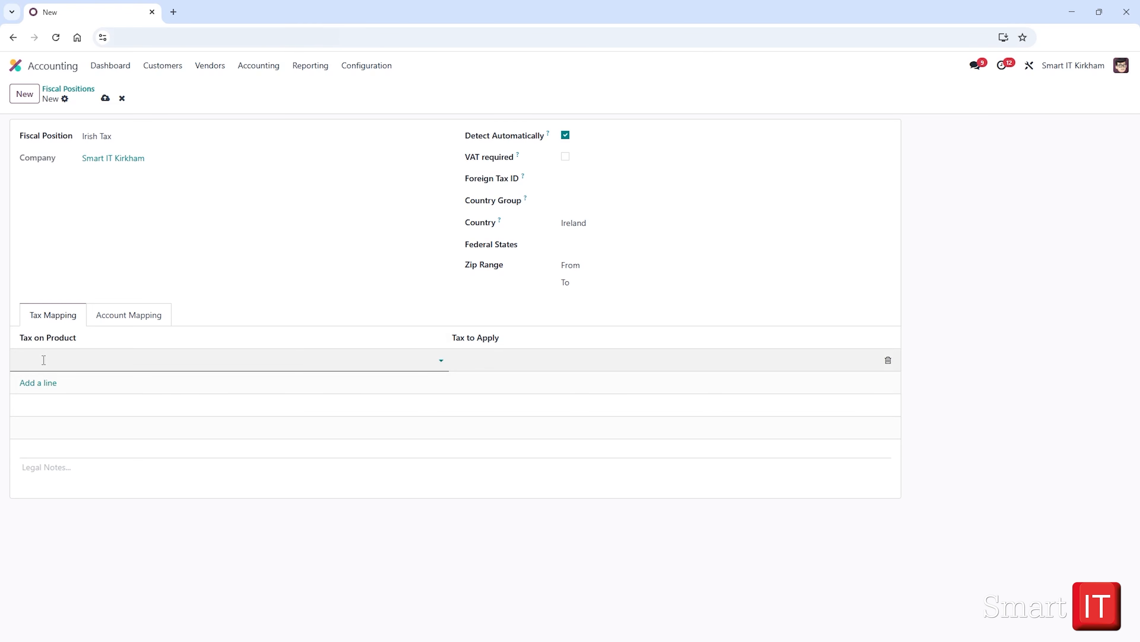
{"action": "left_click", "coordinate": [44, 360]}
{"action": "left_click", "coordinate": [61, 378]}
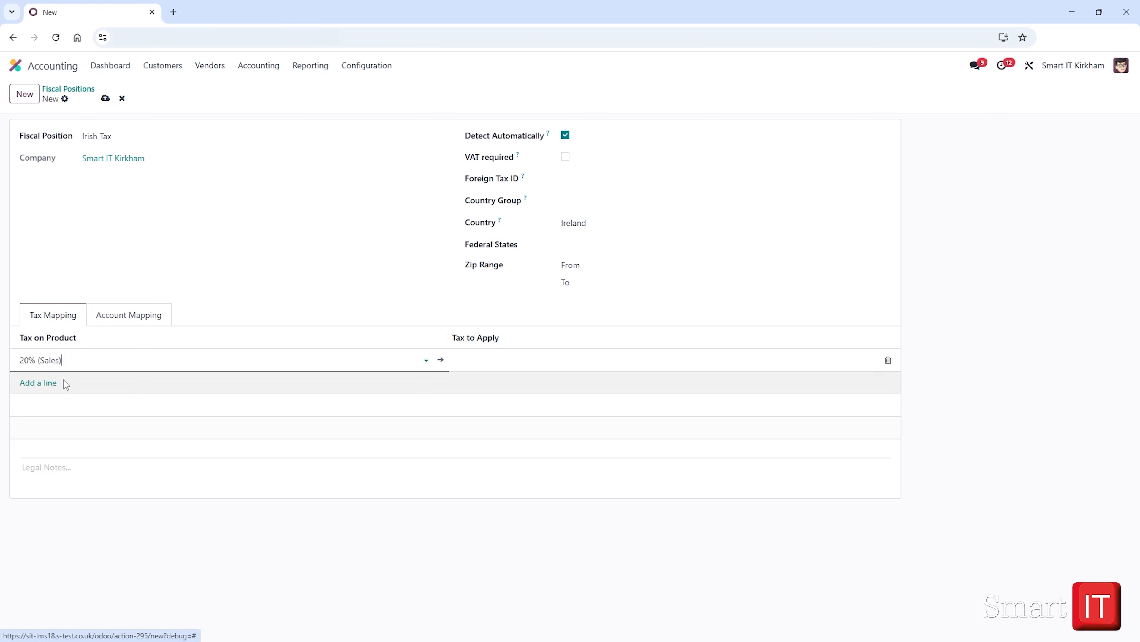
{"action": "left_click", "coordinate": [440, 362]}
{"action": "left_click", "coordinate": [506, 443]}
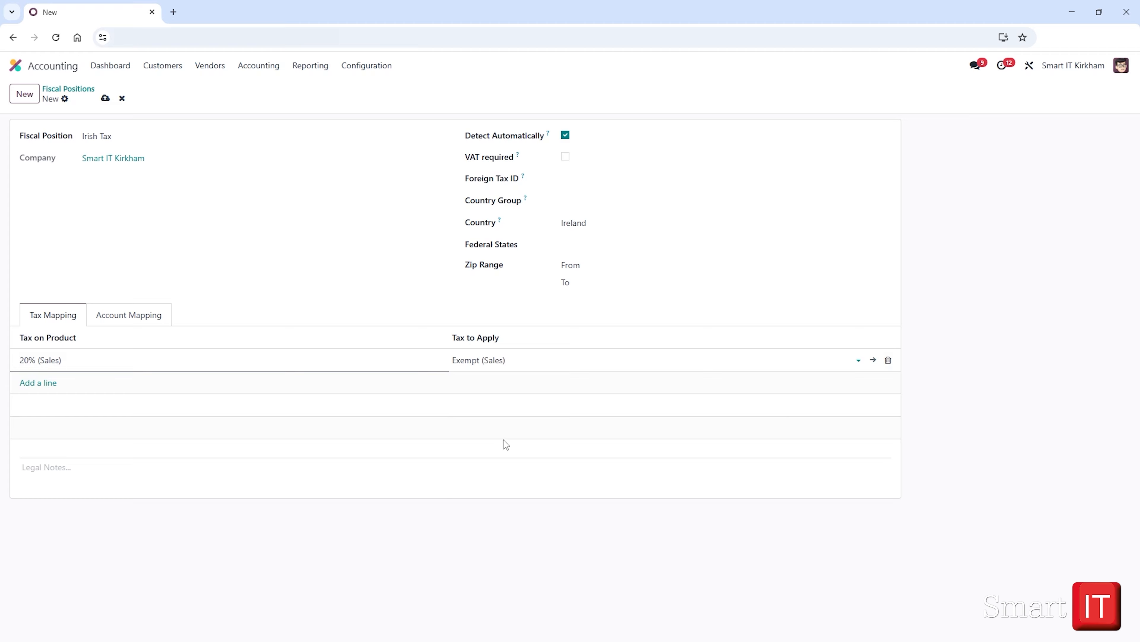
{"action": "left_click", "coordinate": [105, 99]}
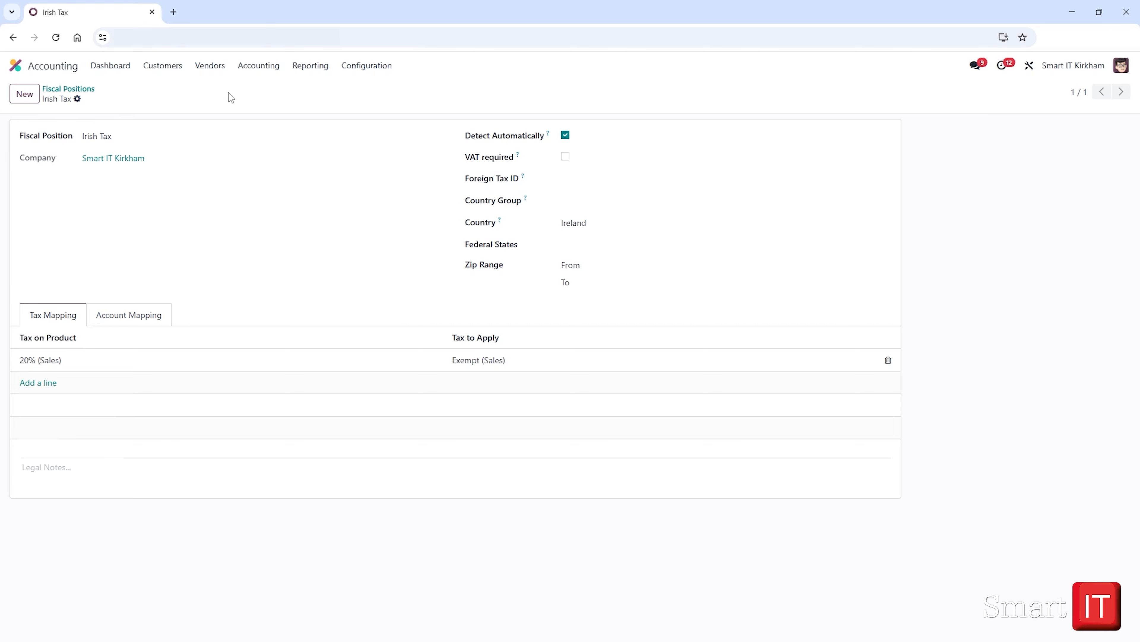
- Map account 400000 Sales category 1 to 400300 Sales category 4 in the Irish Tax fiscal position and save it
{"action": "left_click", "coordinate": [147, 316]}
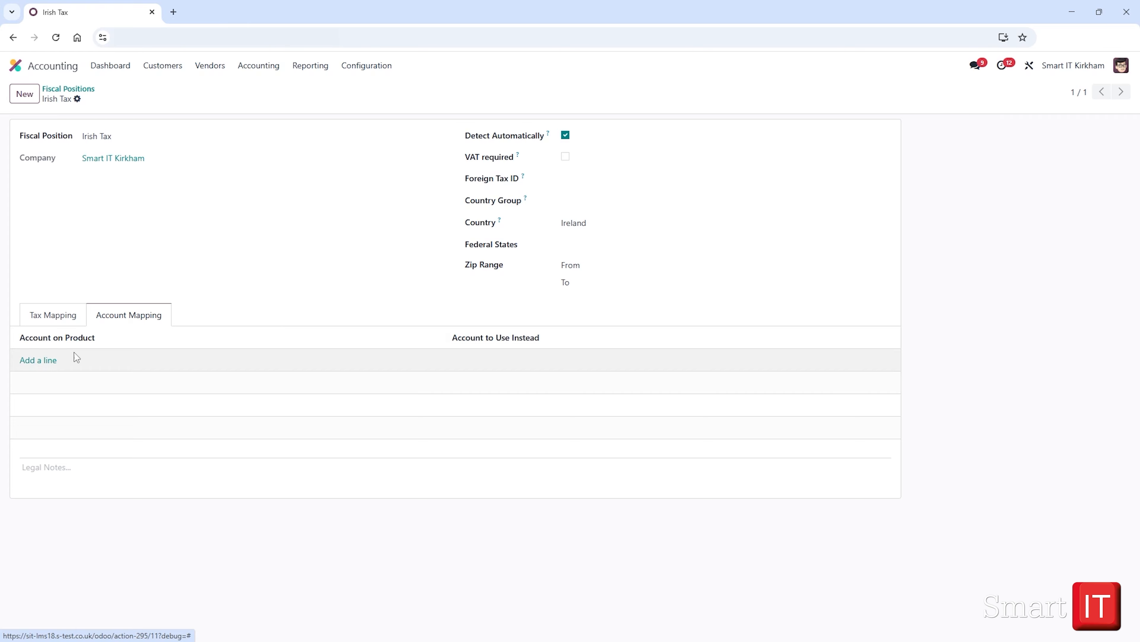
{"action": "left_click", "coordinate": [45, 362]}
{"action": "type", "text": "40"}
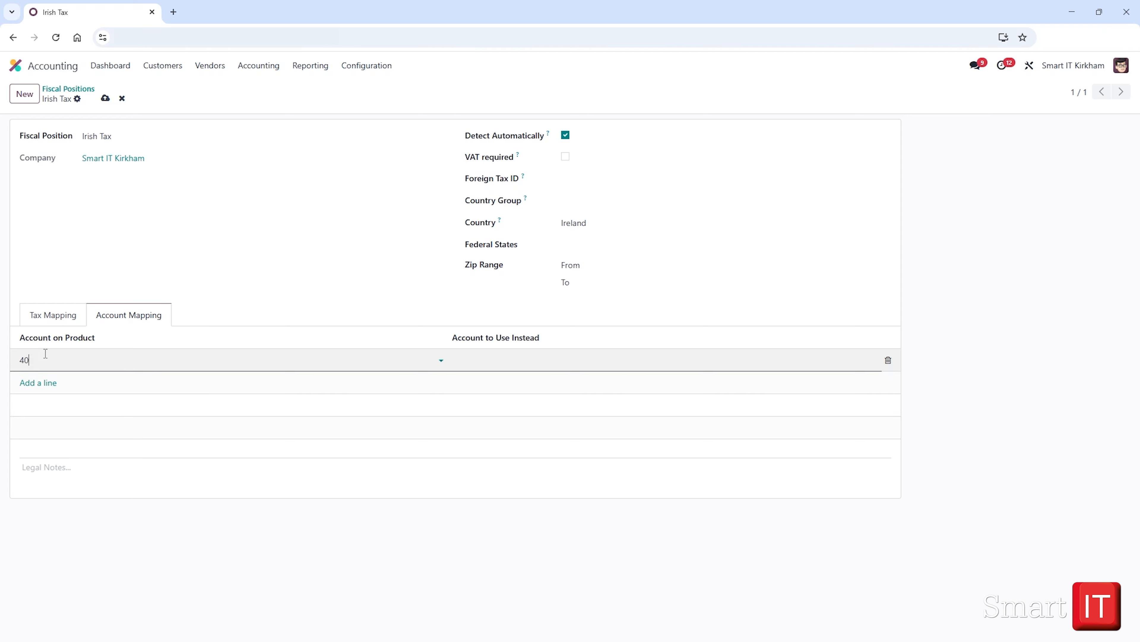
{"action": "left_click", "coordinate": [77, 379]}
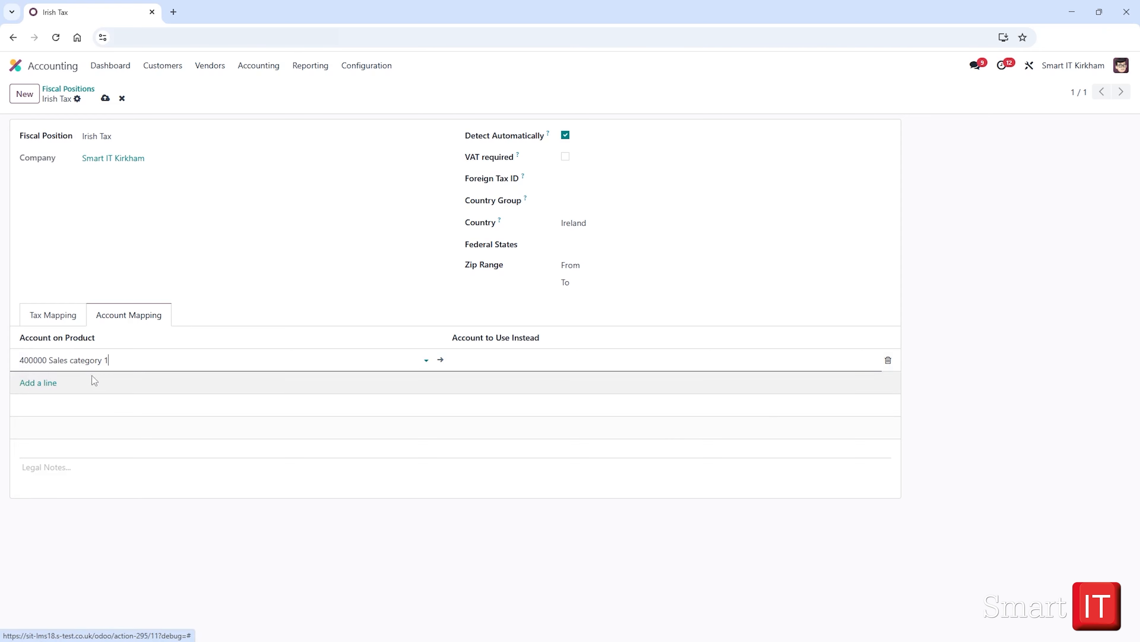
{"action": "left_click", "coordinate": [496, 360]}
{"action": "type", "text": "40"}
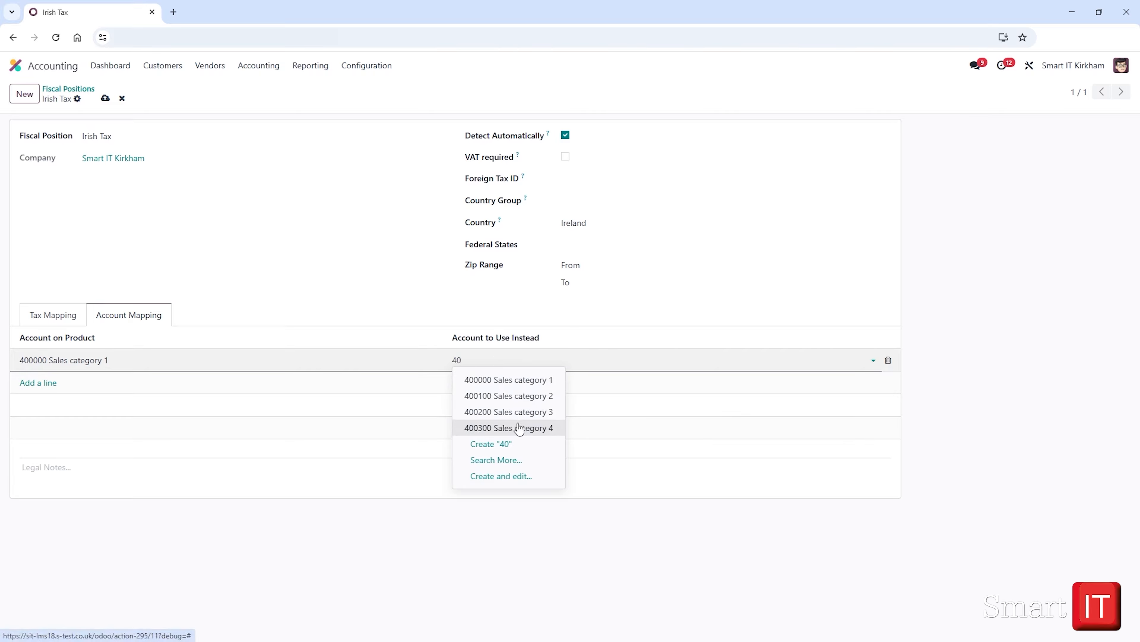
{"action": "left_click", "coordinate": [519, 428]}
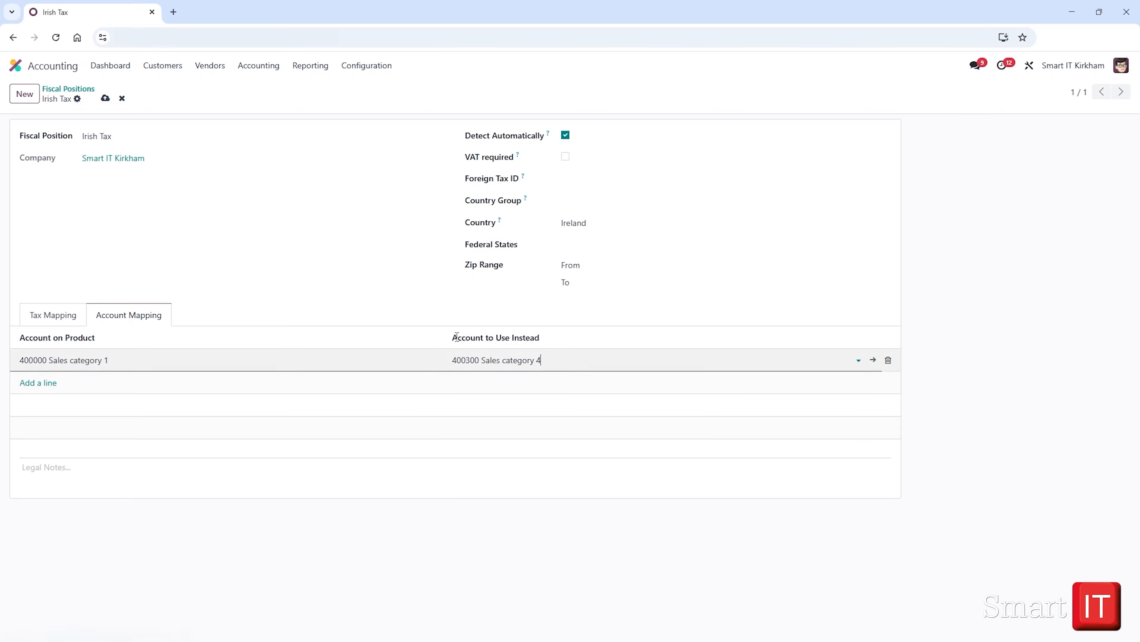
{"action": "left_click", "coordinate": [104, 98]}
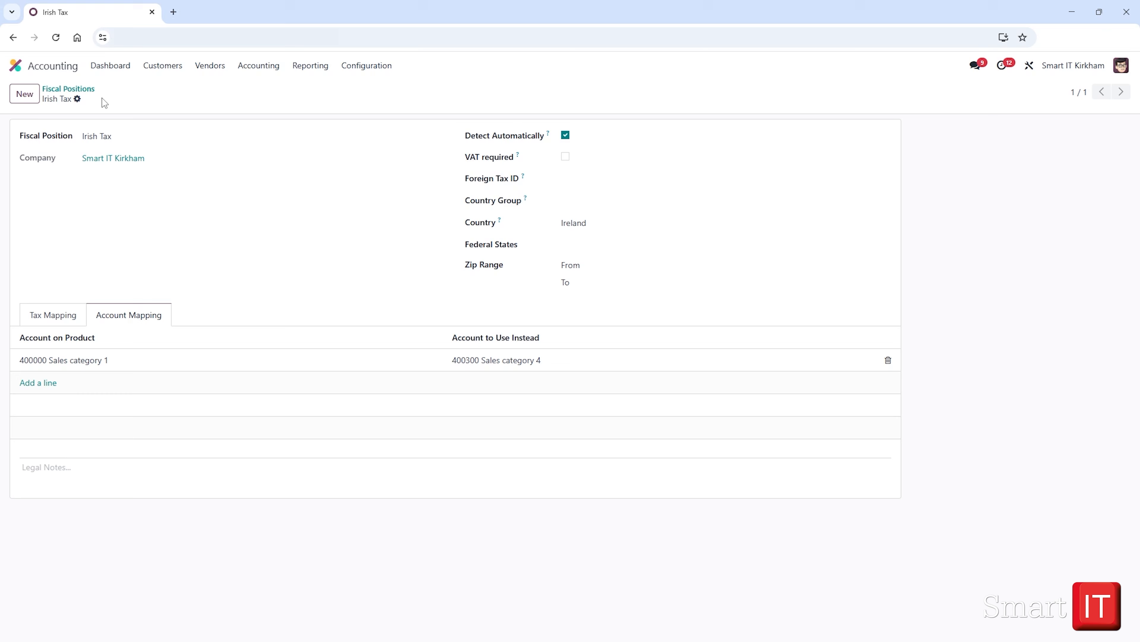
- View the Multi-Ledger configuration and the Financial Budgets list in Accounting
{"action": "left_click", "coordinate": [366, 65]}
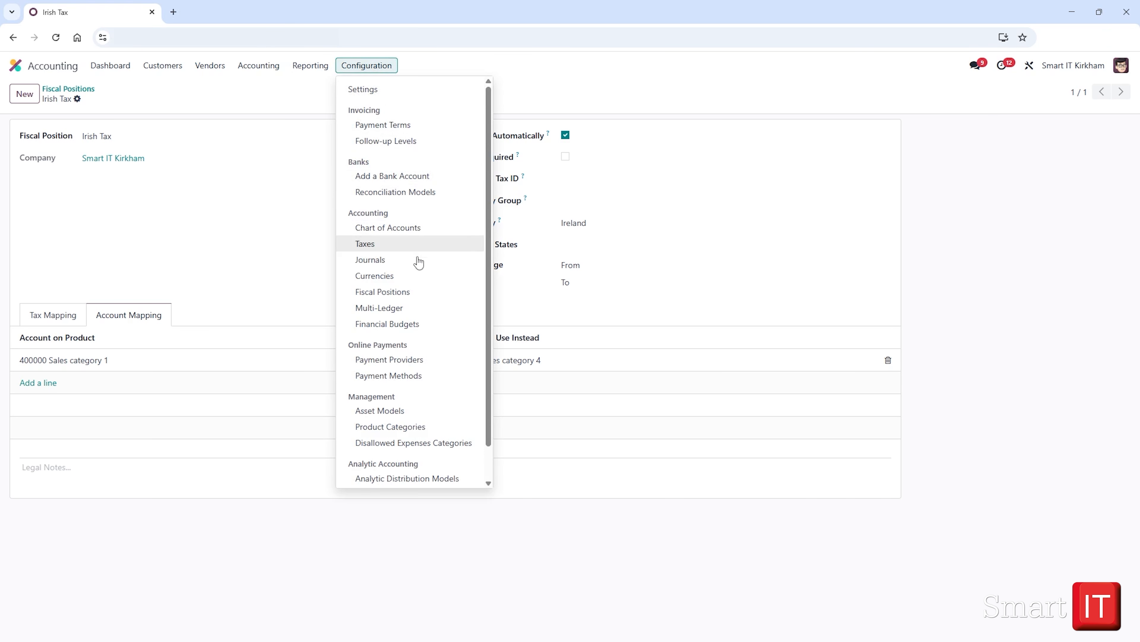
{"action": "left_click", "coordinate": [414, 309]}
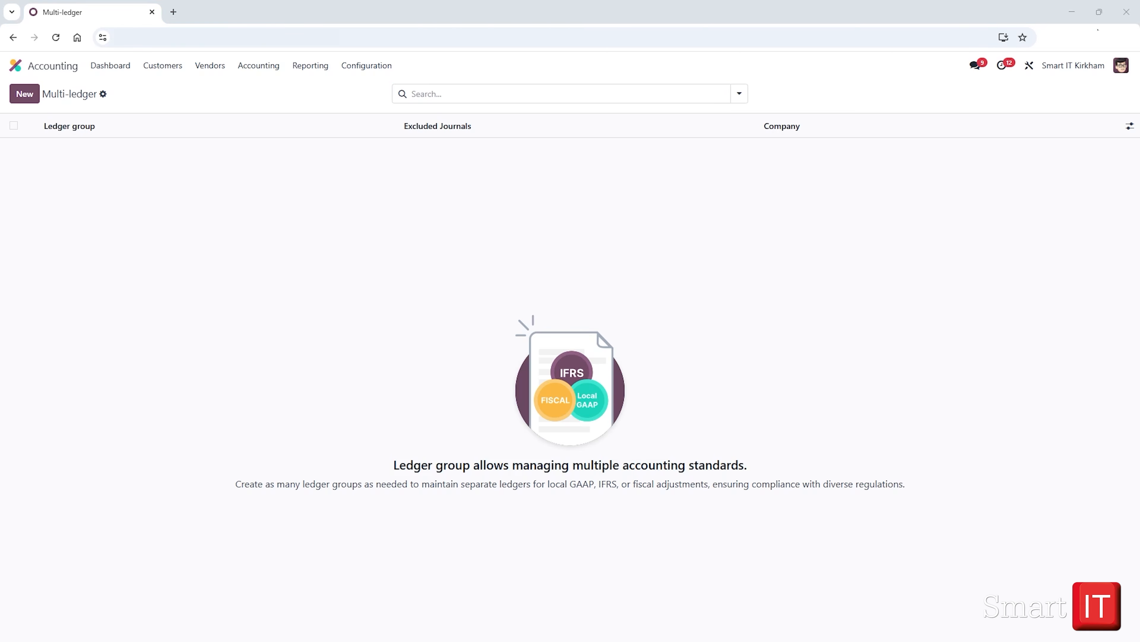
{"action": "left_click", "coordinate": [379, 67]}
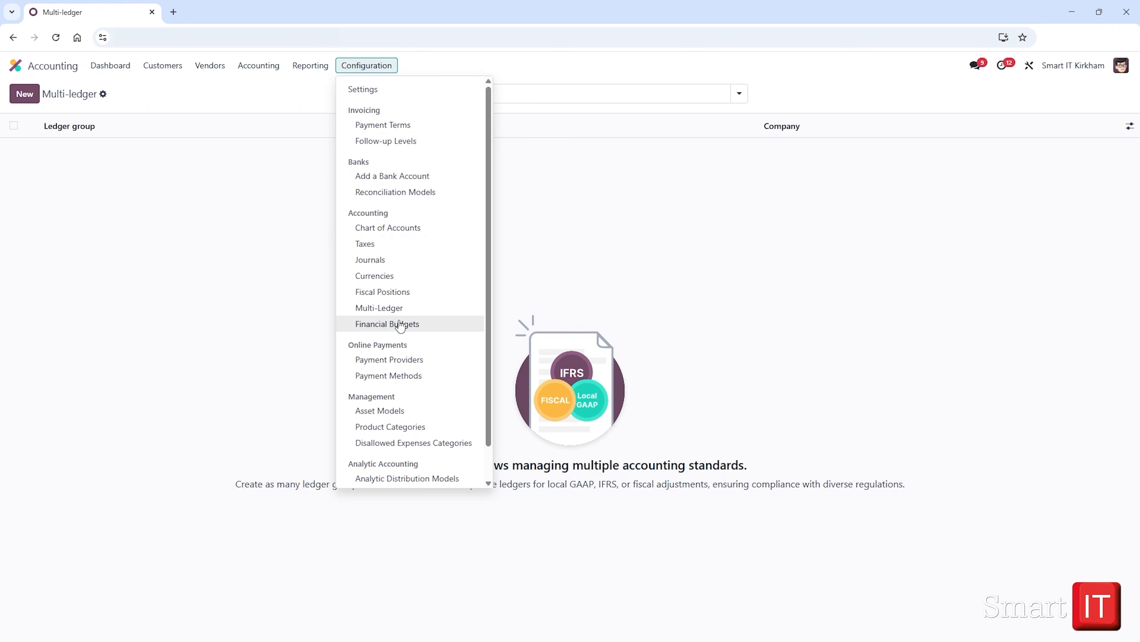
{"action": "left_click", "coordinate": [401, 324]}
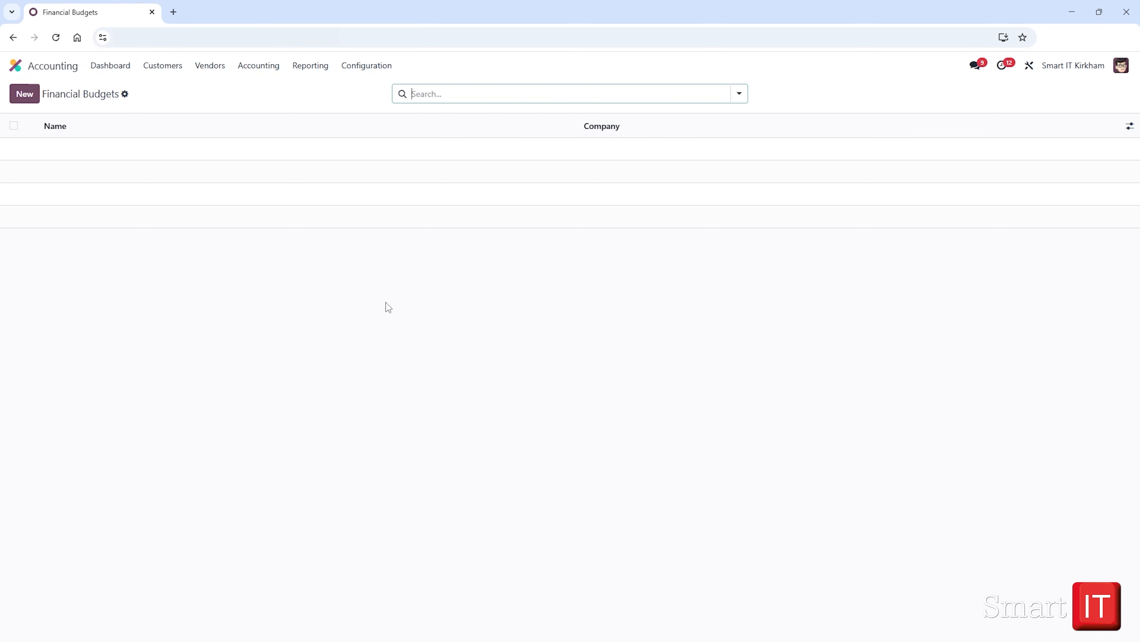
- Check the budget creation option in the Profit and Loss report, and return to the overview of all apps
{"action": "left_click", "coordinate": [301, 68]}
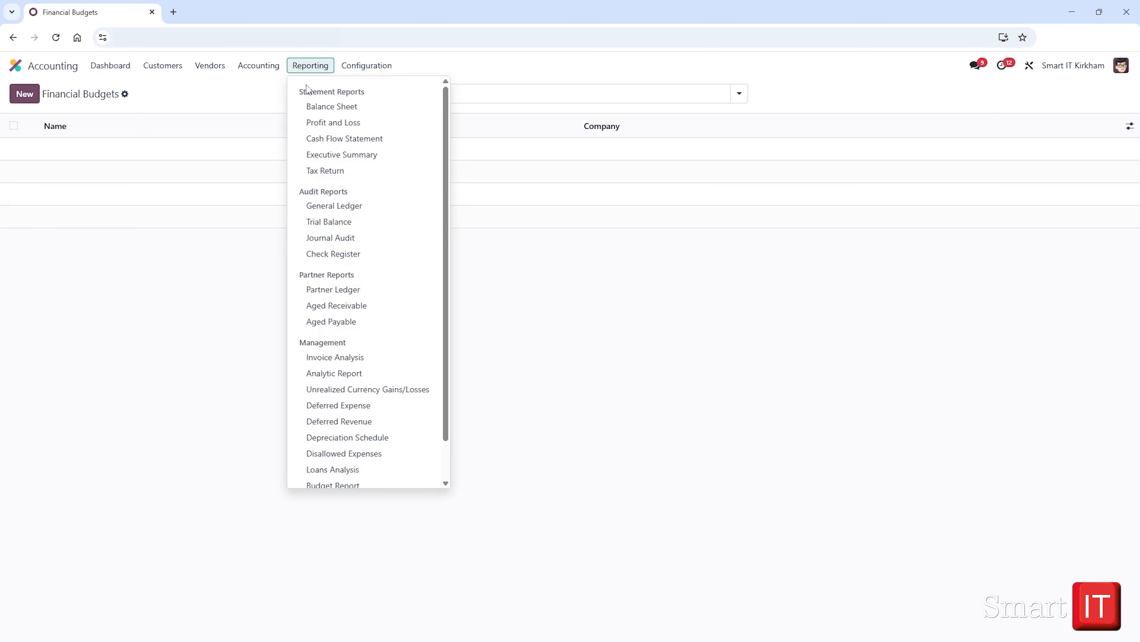
{"action": "left_click", "coordinate": [309, 121]}
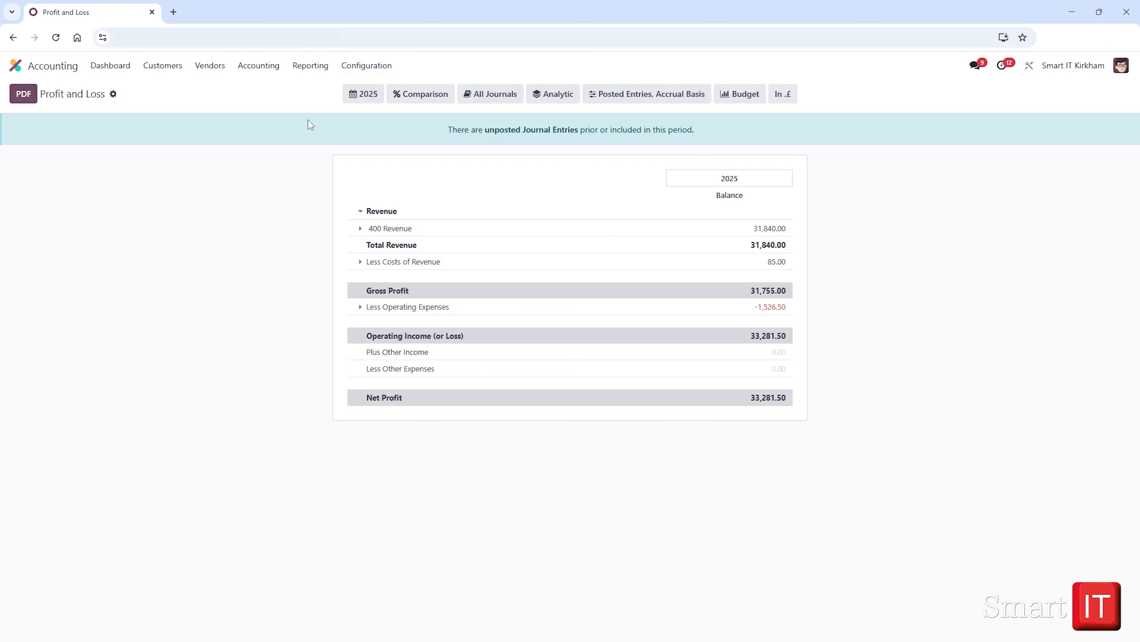
{"action": "left_click", "coordinate": [755, 100]}
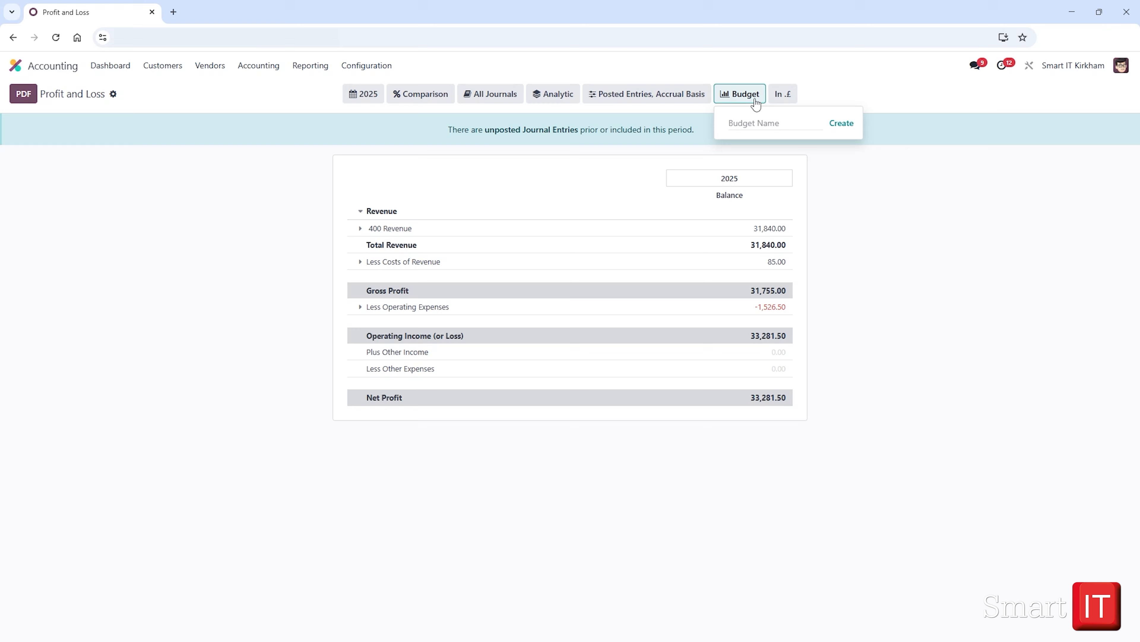
{"action": "left_click", "coordinate": [15, 66]}
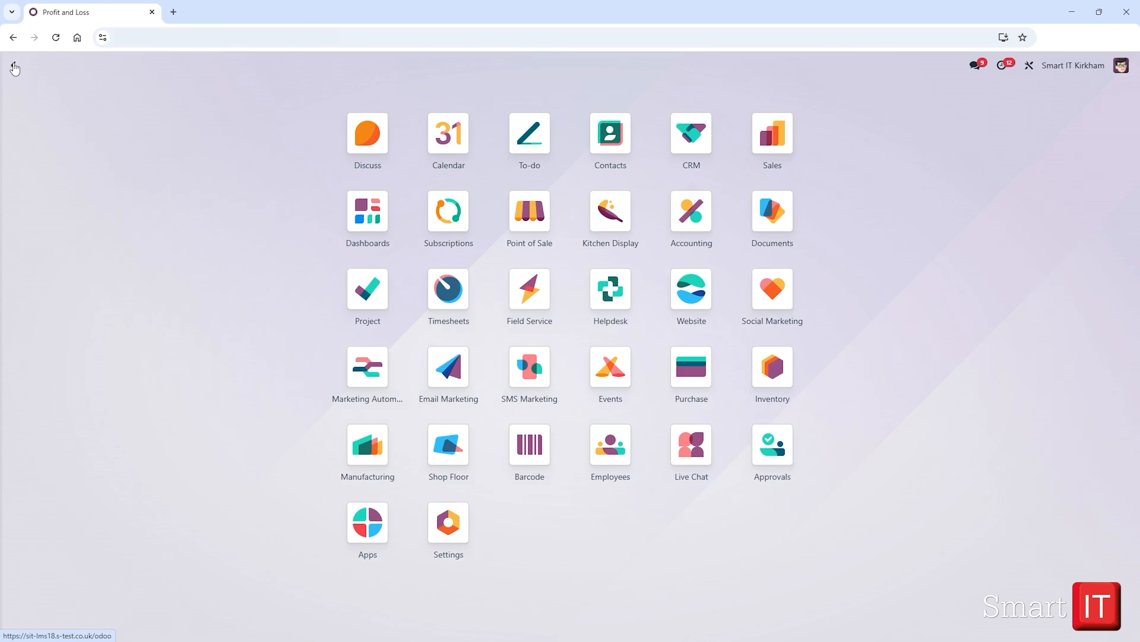